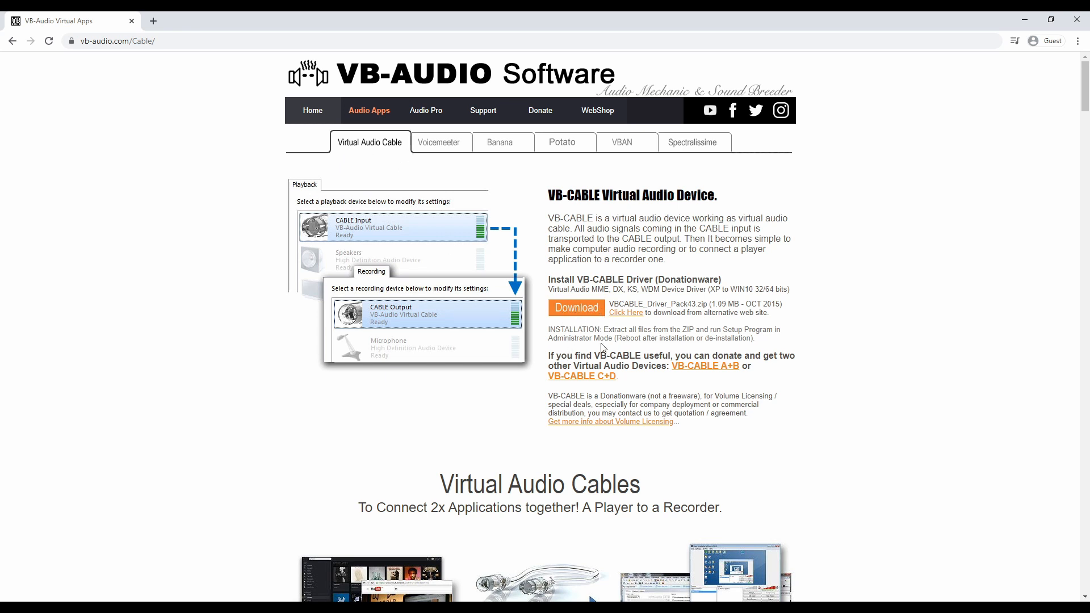
- Download the VB-CABLE driver package VBCABLE_Driver_Pack43.zip and look over the rest of the Virtual Audio Cable page
left_click(592, 312)
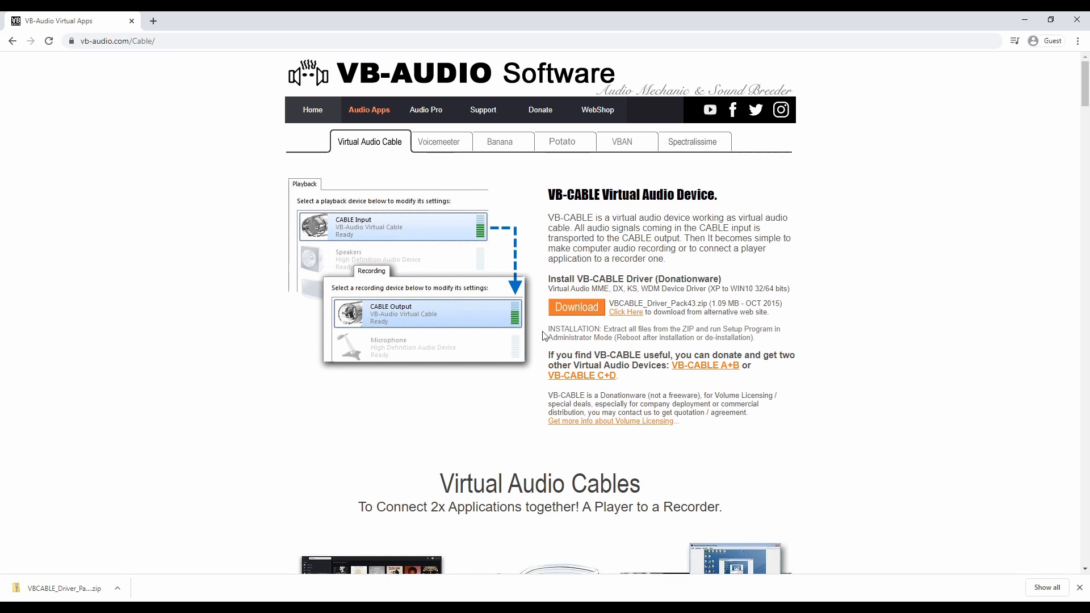
scroll(544, 336, "down", 4)
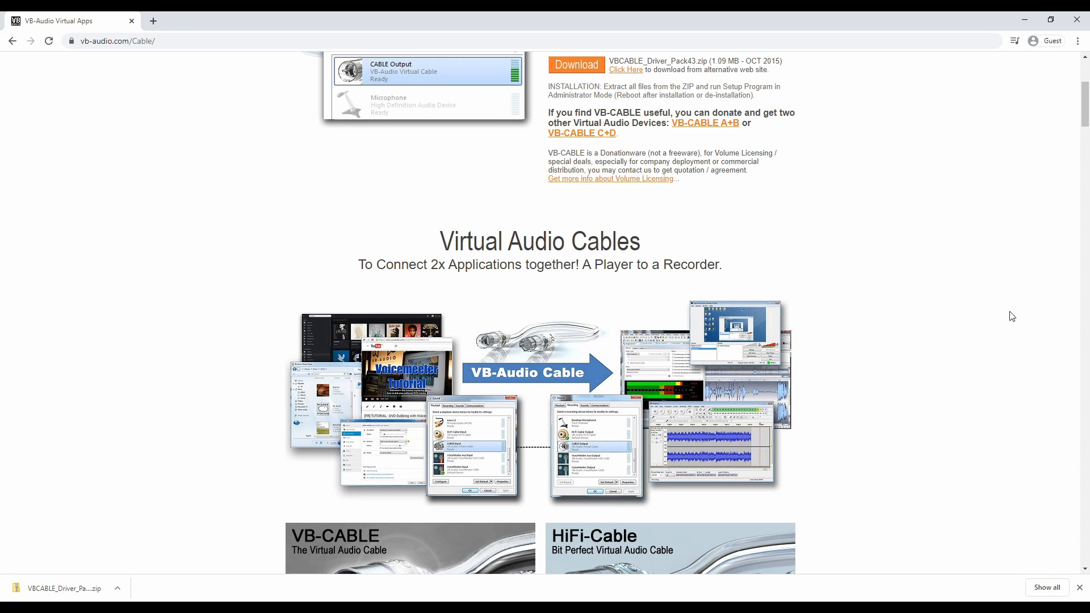
scroll(1036, 408, "down", 1)
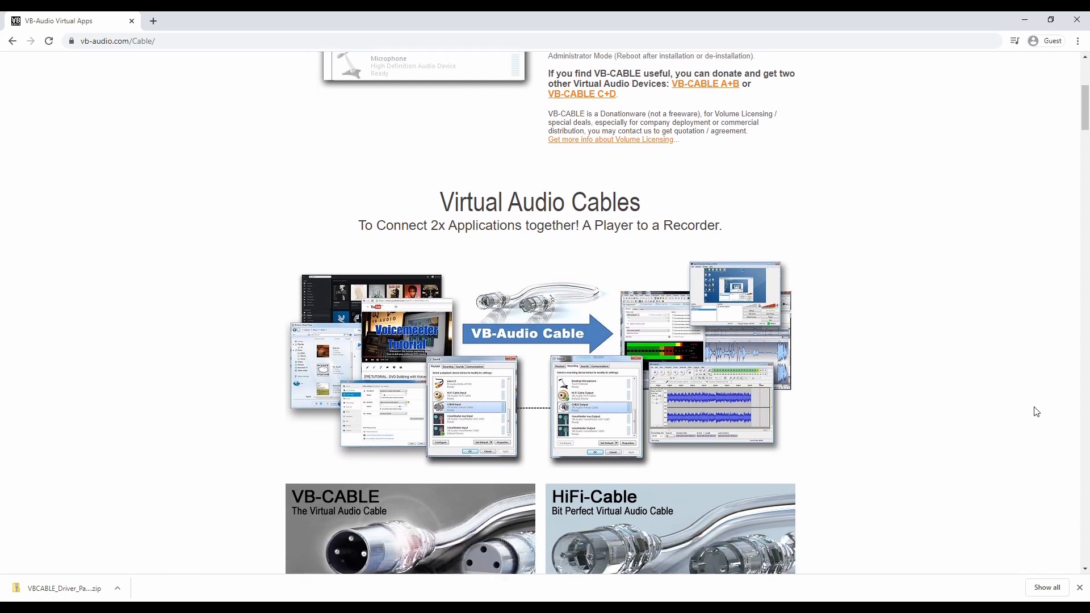
scroll(1022, 412, "up", 5)
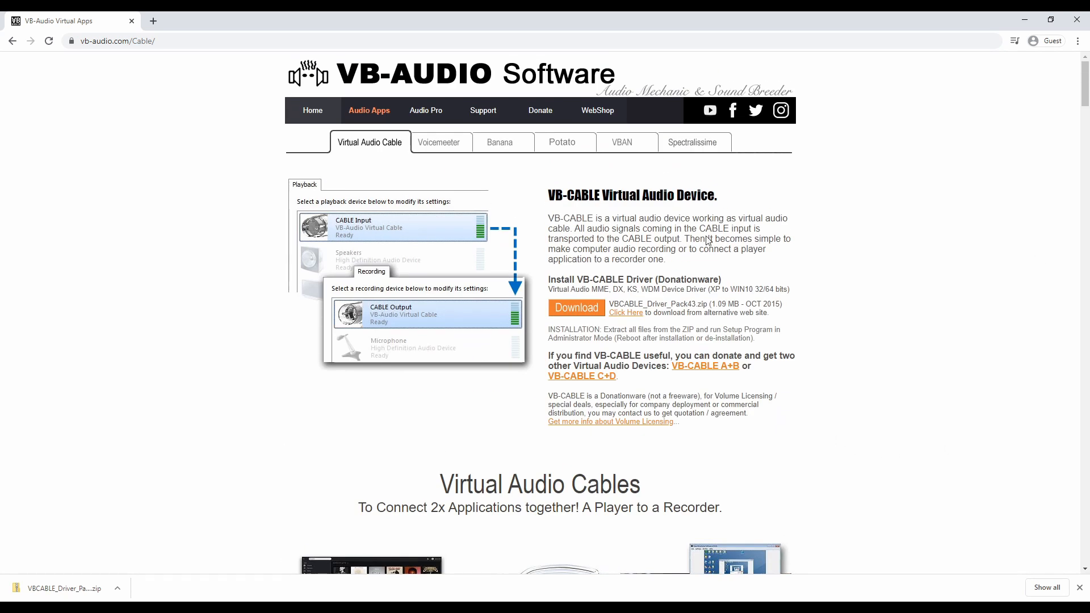
- Examine the Voicemeeter and Voicemeeter Banana product pages on the VB-Audio site
left_click(456, 149)
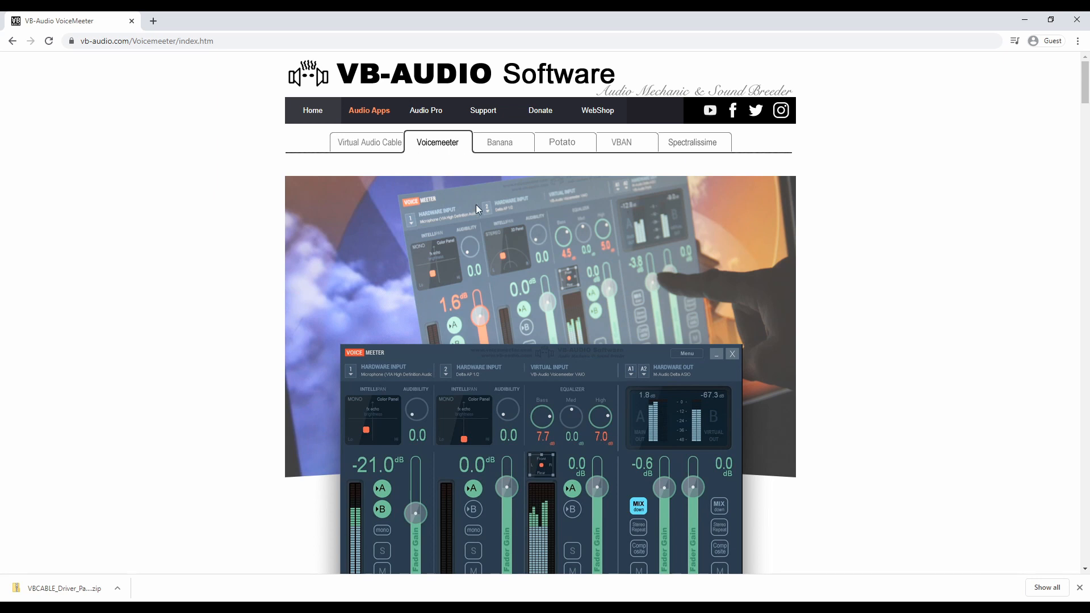
scroll(476, 204, "down", 1)
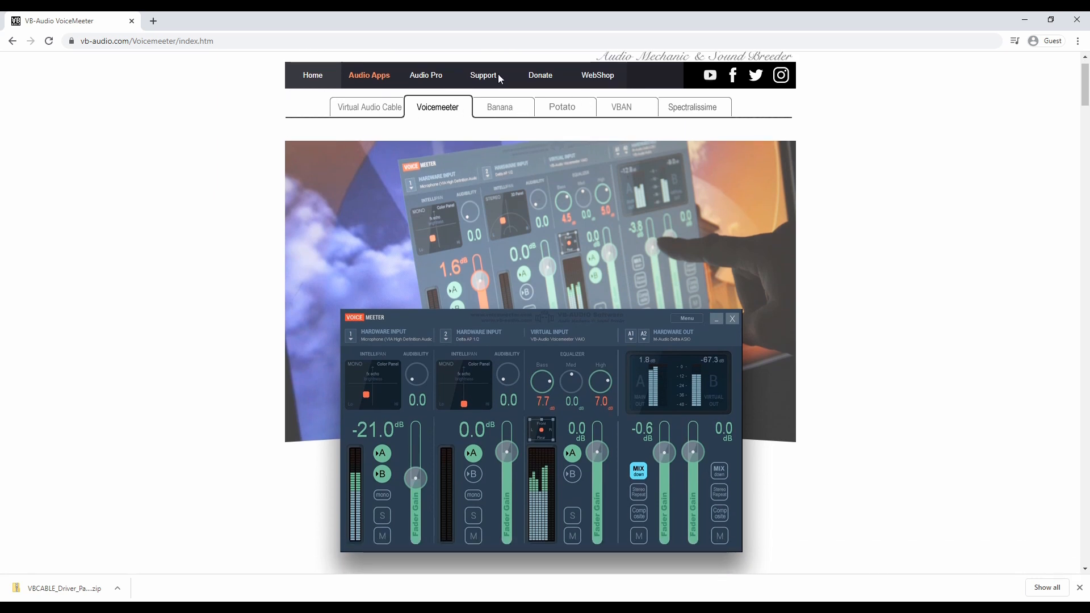
scroll(487, 265, "down", 1)
scroll(462, 210, "up", 2)
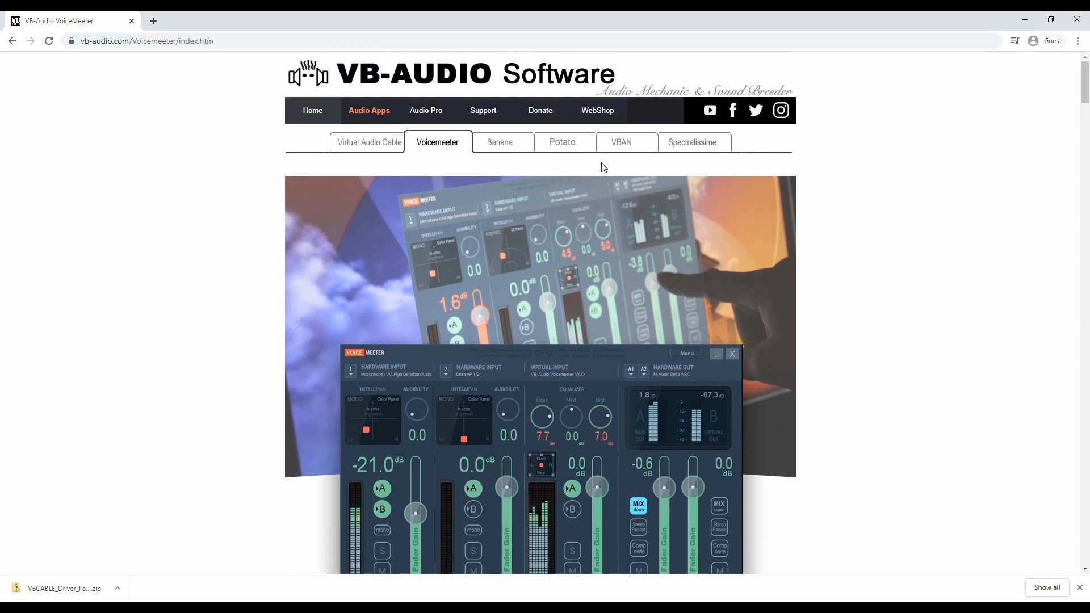
scroll(355, 102, "down", 1)
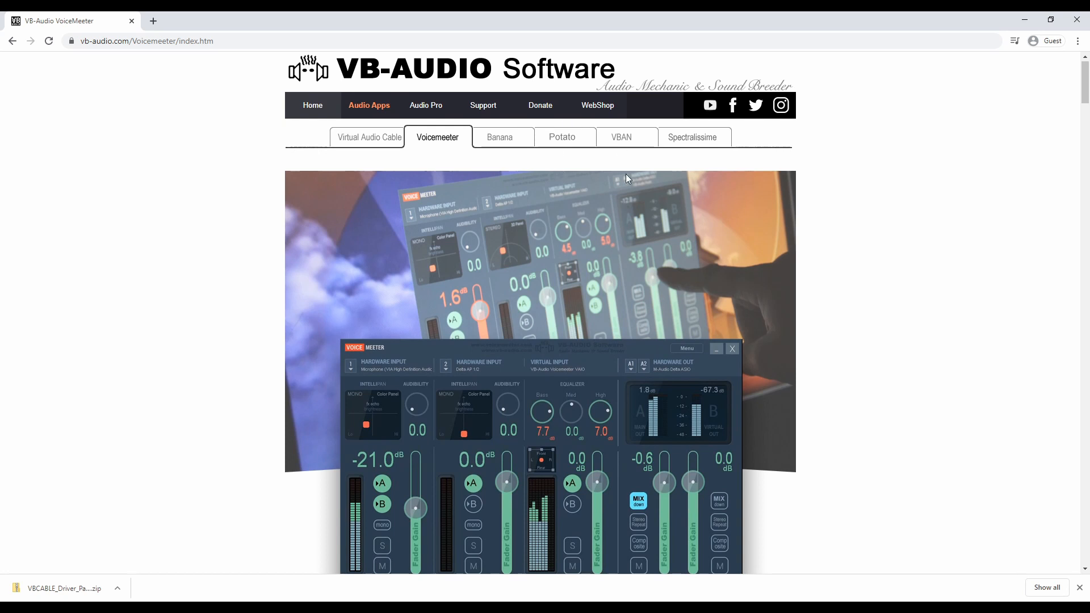
left_click(521, 146)
scroll(408, 252, "down", 2)
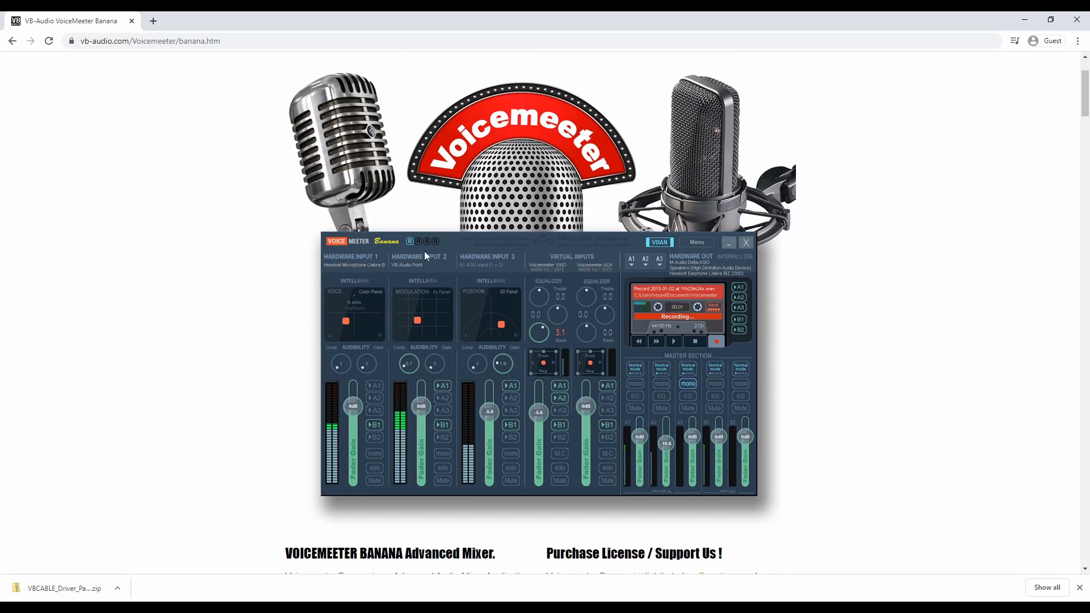
scroll(603, 284, "up", 2)
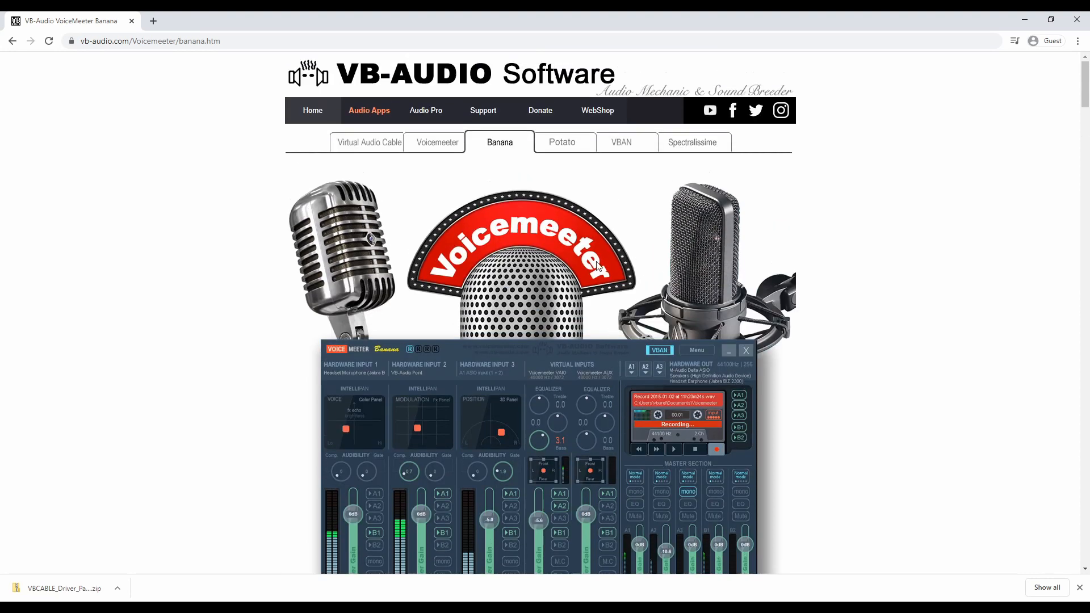
- Download the Voicemeeter Potato installer Voicemeeter8Setup.exe from its product page
left_click(561, 143)
scroll(380, 213, "down", 1)
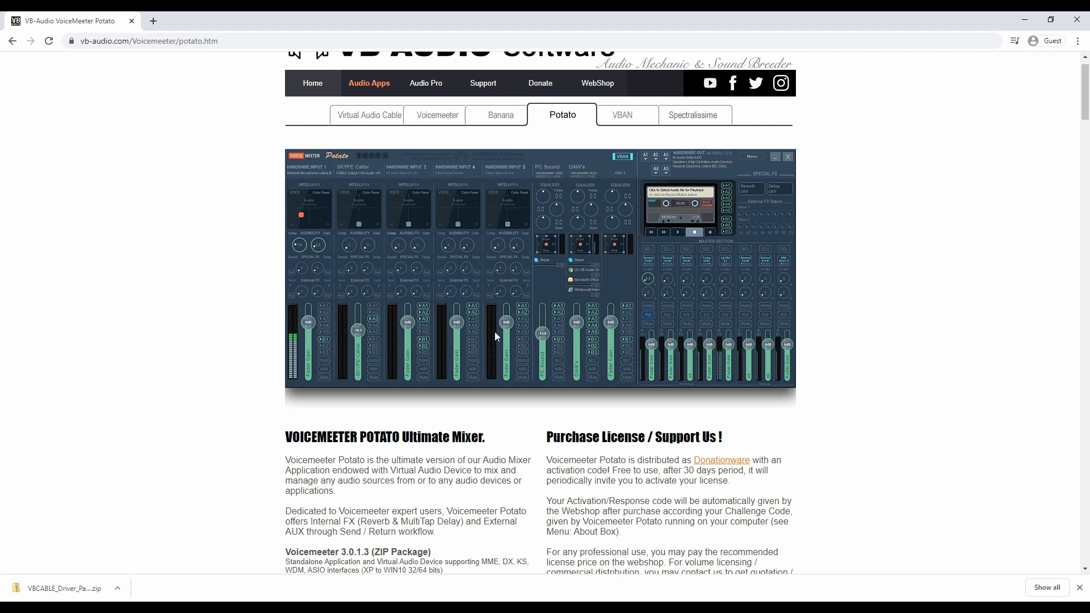
scroll(490, 268, "down", 5)
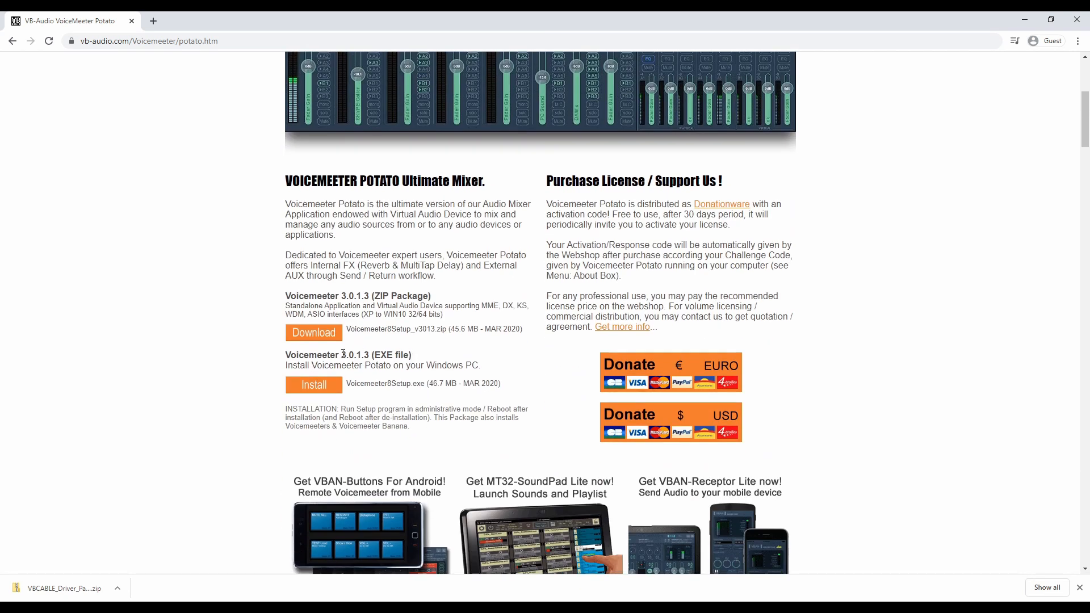
left_click(323, 387)
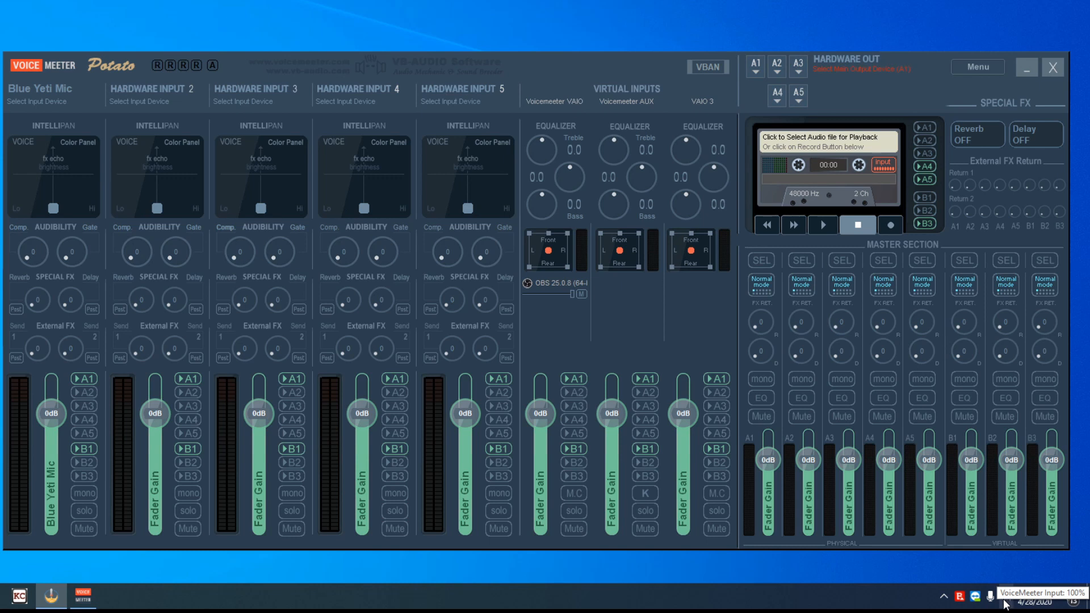
- Open the Windows Sound settings and choose VoiceMeeter Input (VB-Audio VoiceMeeter VAIO) as the output device
left_click(944, 595)
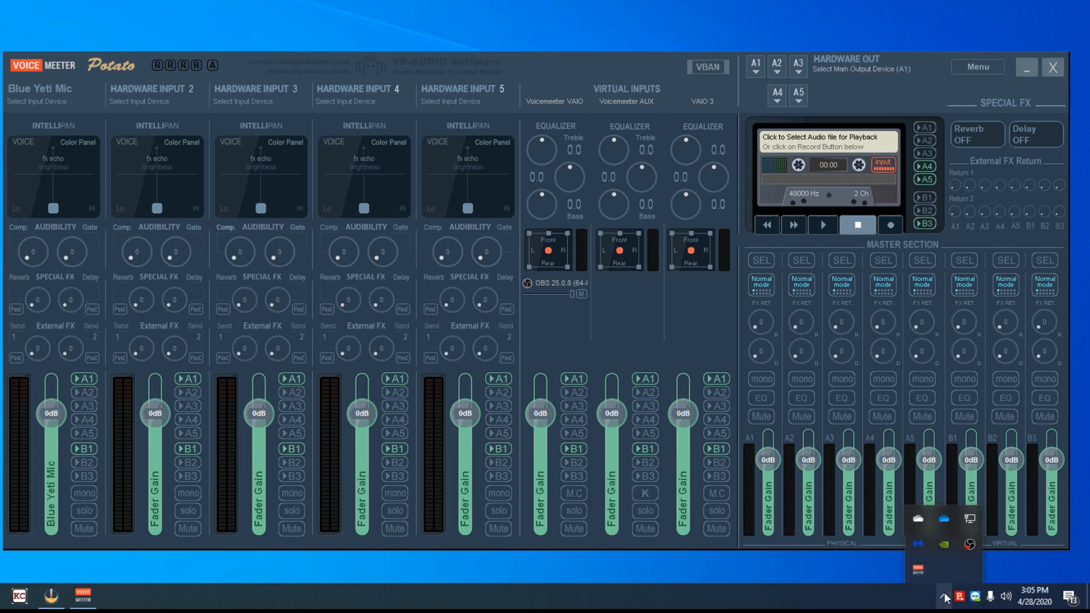
right_click(1008, 597)
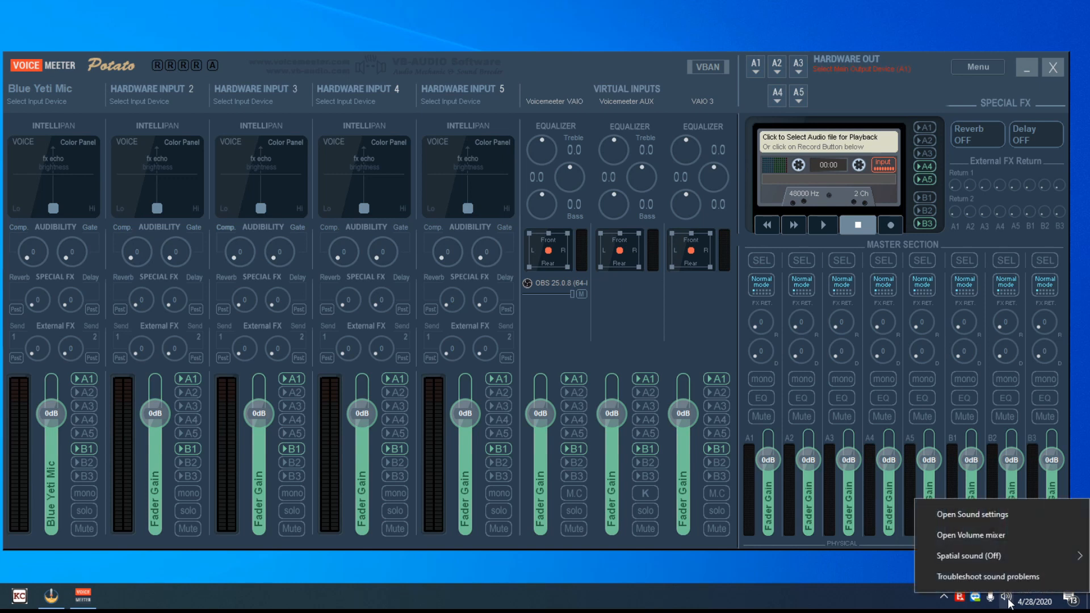
left_click(981, 514)
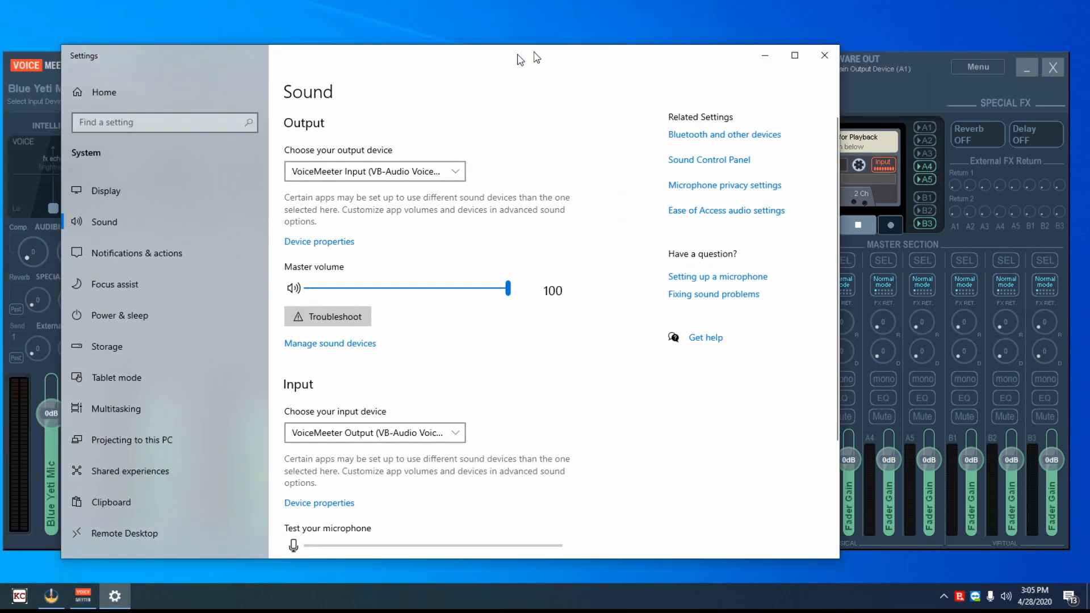
left_click_drag(520, 59, 672, 48)
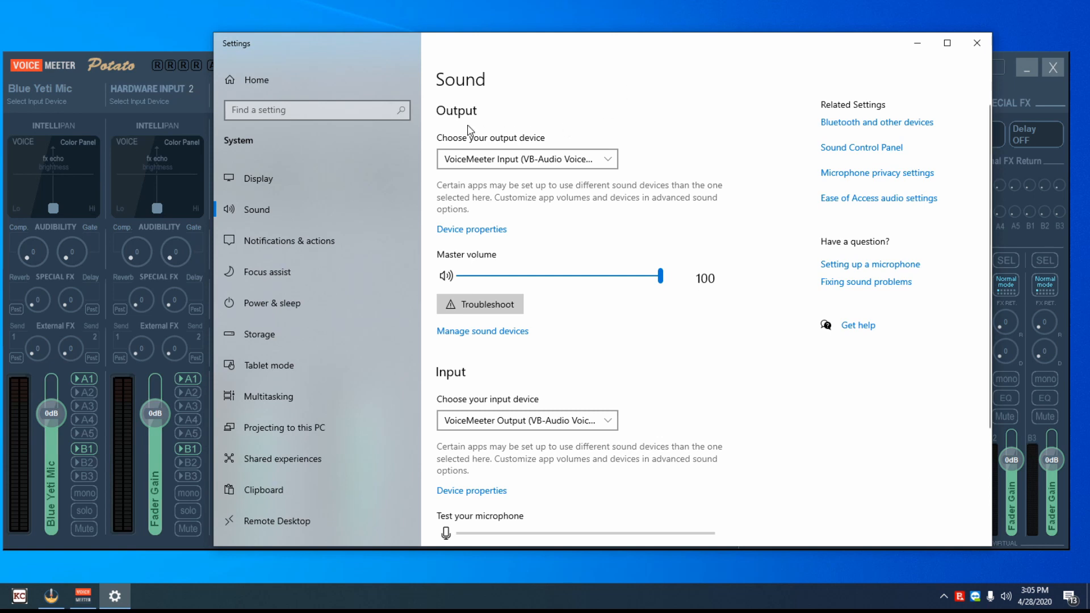
left_click(511, 165)
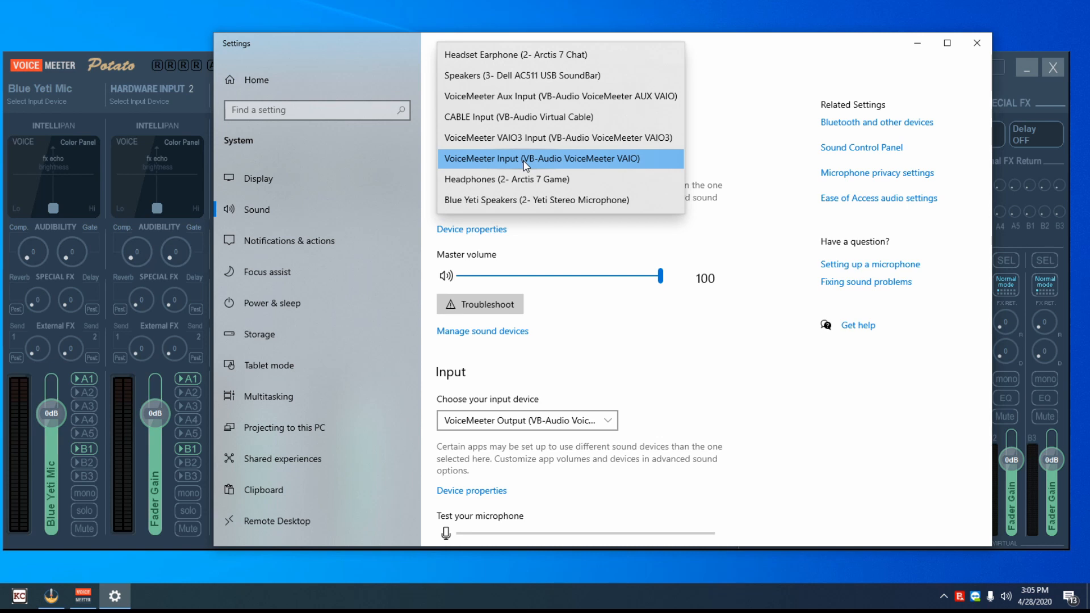
left_click(525, 159)
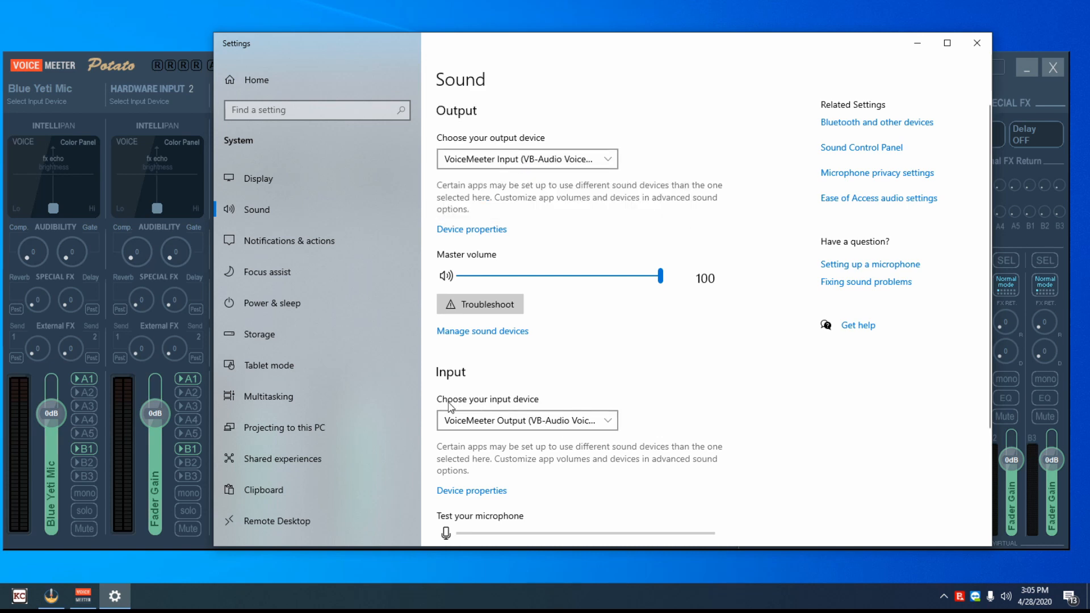
- Choose VoiceMeeter Output (VB-Audio VoiceMeeter VAIO) as the Windows input device and close the settings
left_click(463, 420)
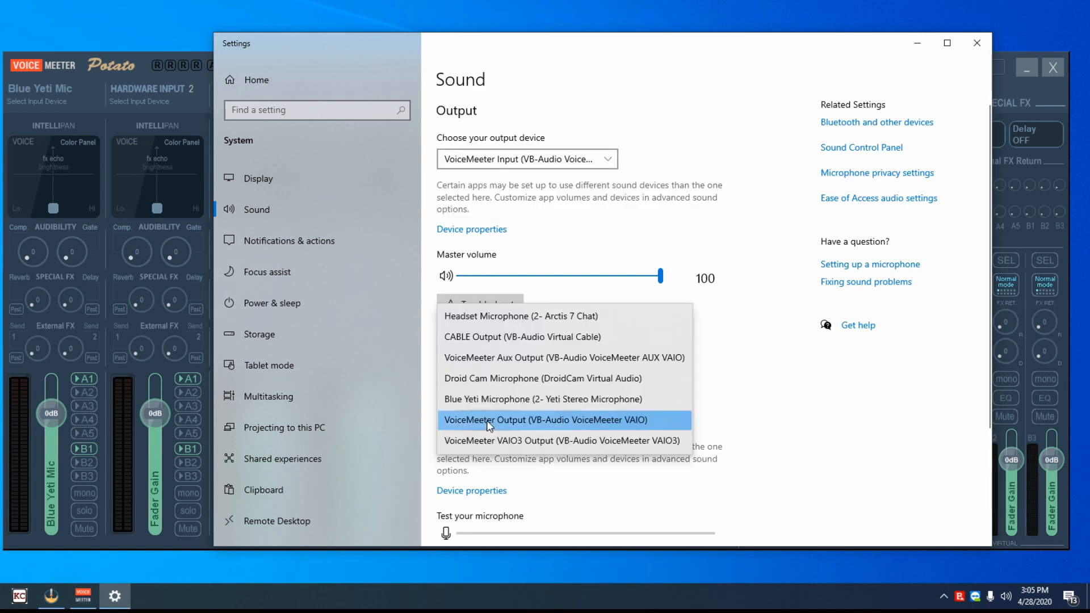
left_click(500, 422)
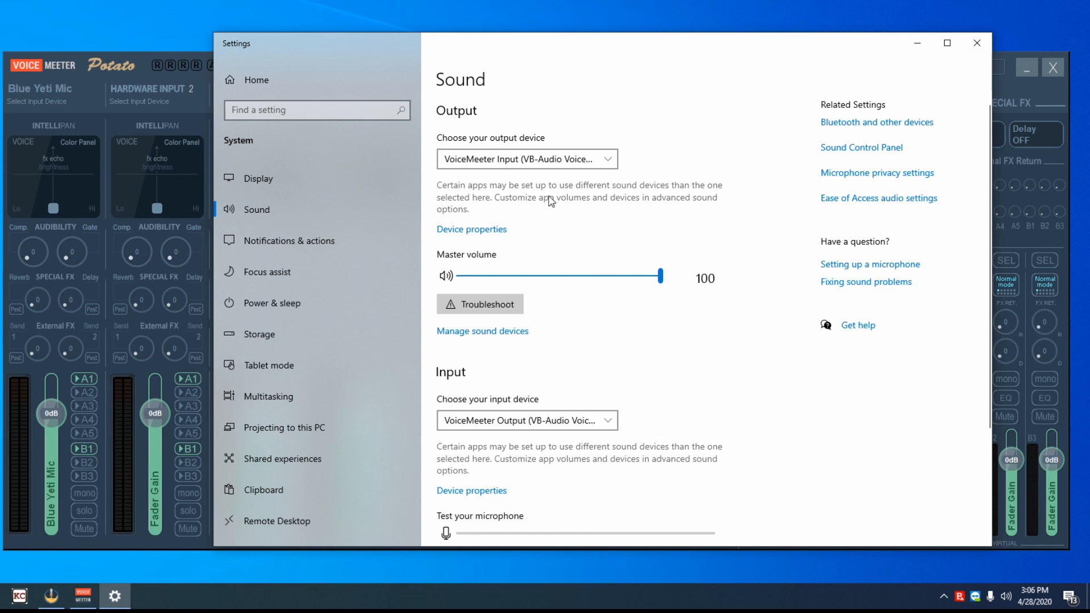
left_click_drag(567, 60, 549, 34)
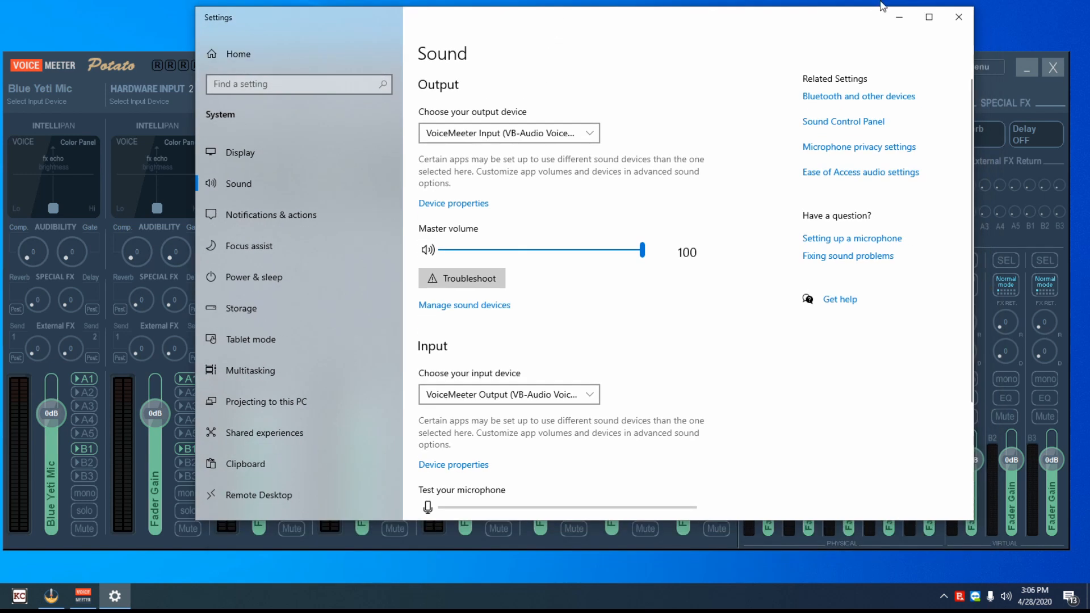
left_click(961, 17)
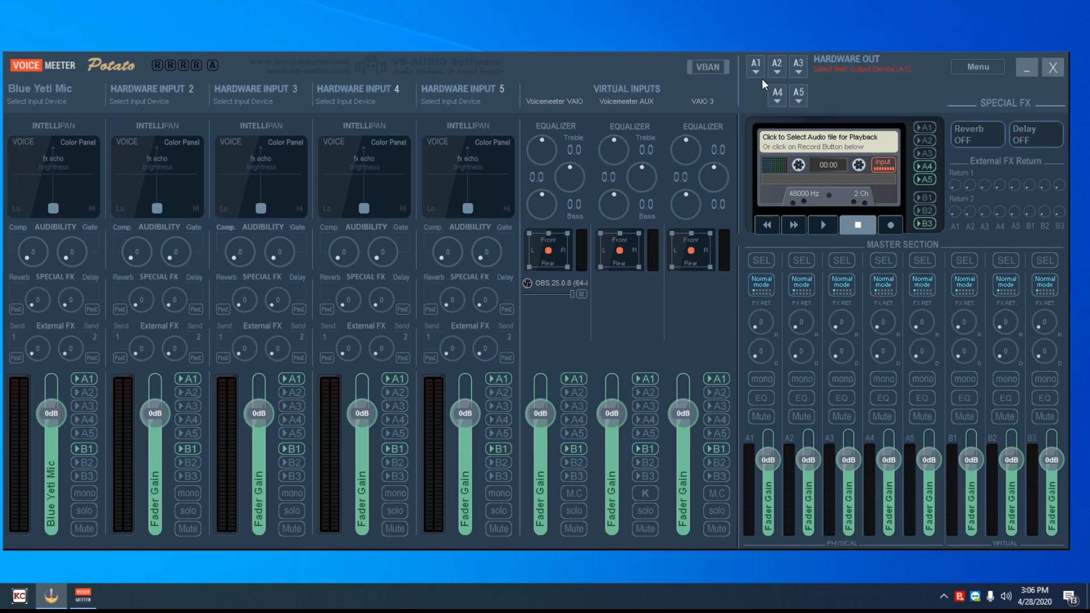
- Assign WDM: Blue Yeti Microphone (2- Yeti Stereo Microphone) to the first hardware input, Blue Yeti Mic
left_click(977, 68)
left_click(48, 102)
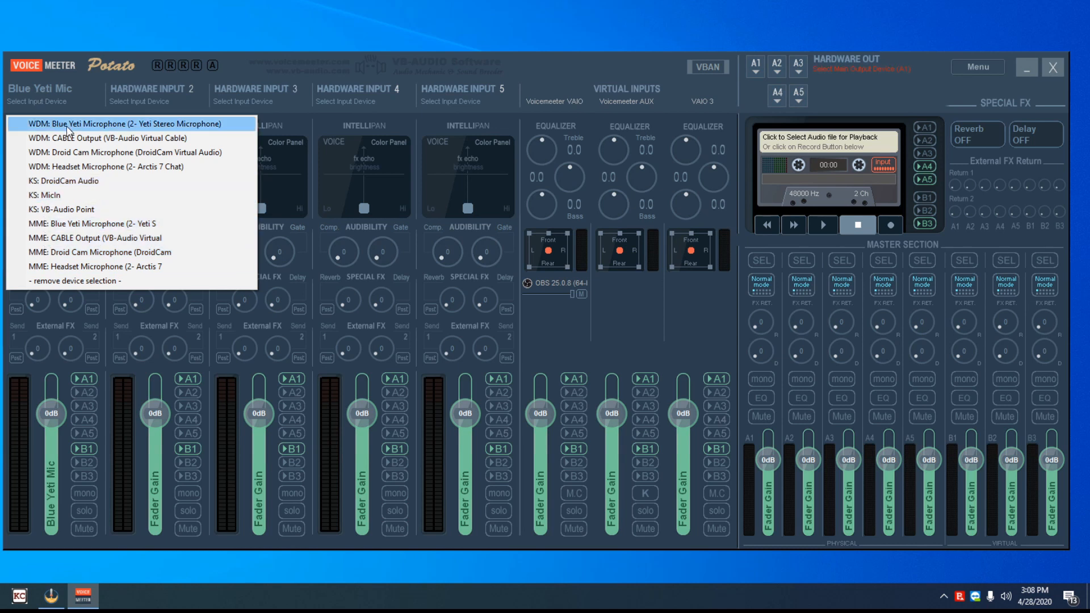
left_click(108, 124)
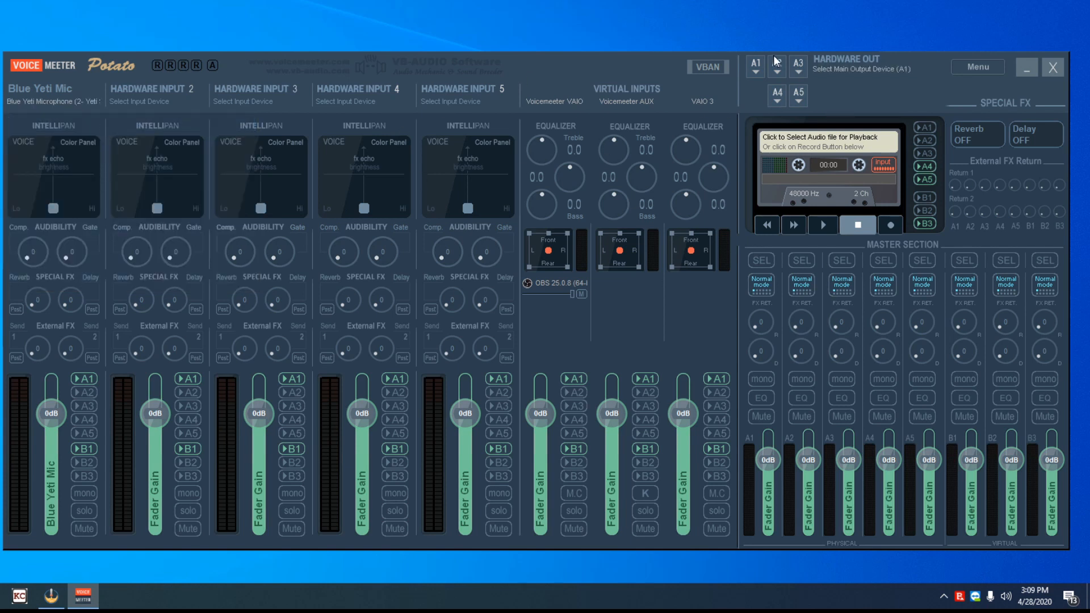
- Assign WDM: Speakers (3- Dell AC511 USB SoundBar) to output A1 and WDM: Headset Earphone (2- Arctis 7 Chat) to A2
left_click(756, 67)
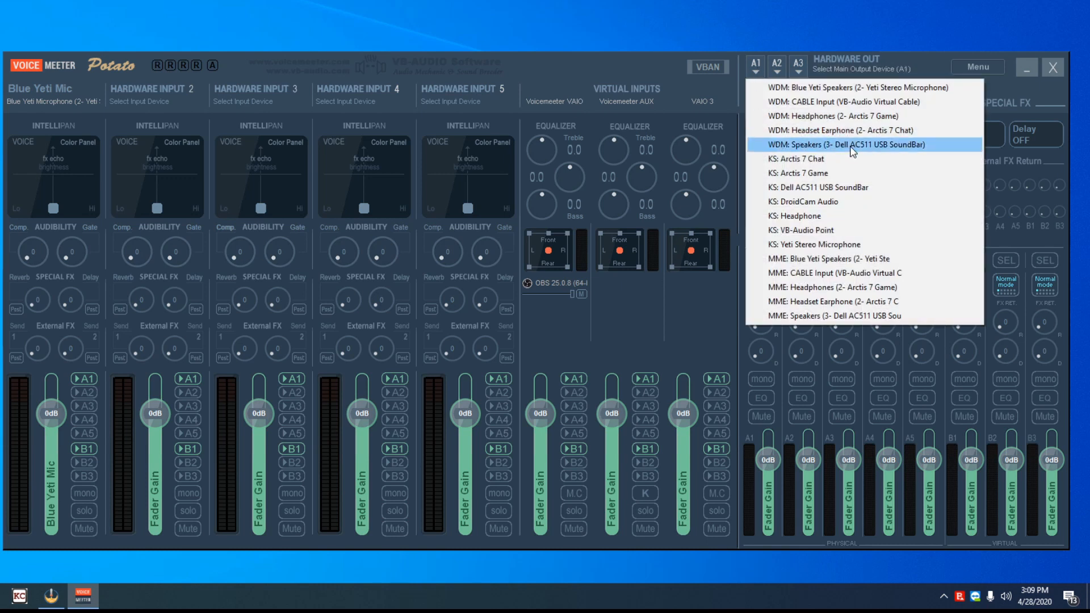
left_click(806, 144)
left_click(776, 65)
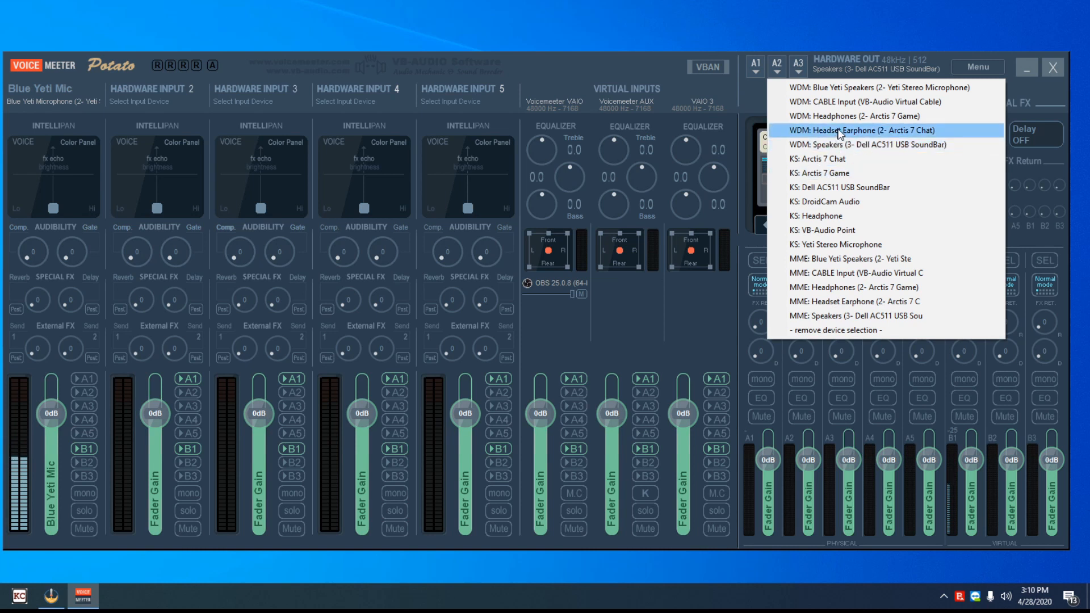
left_click(899, 130)
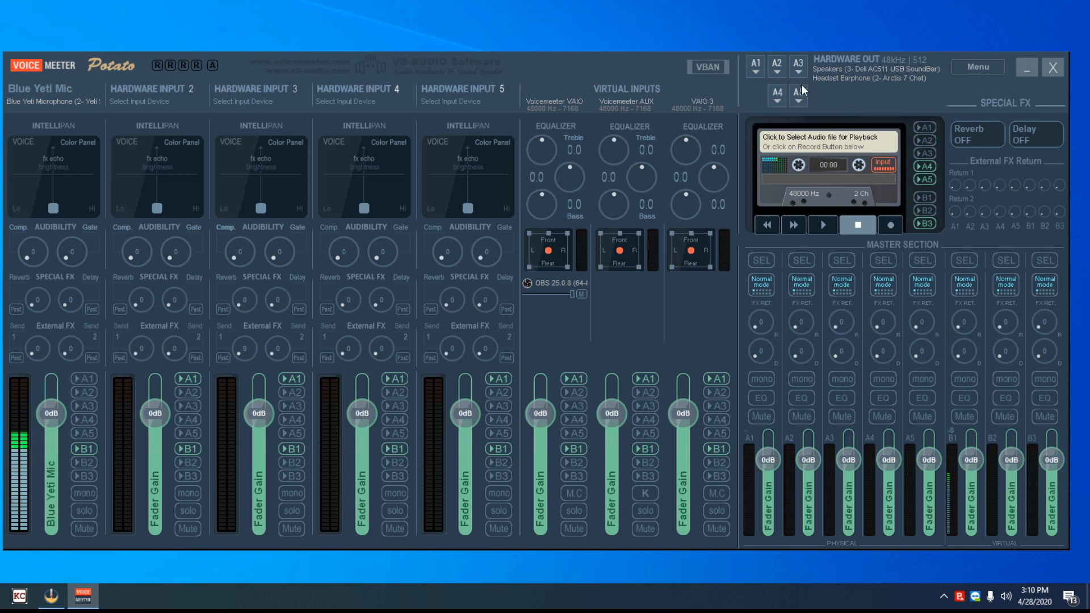
- Check the devices offered for output A3 without choosing one, and route the Blue Yeti Mic channel to A2
left_click(798, 67)
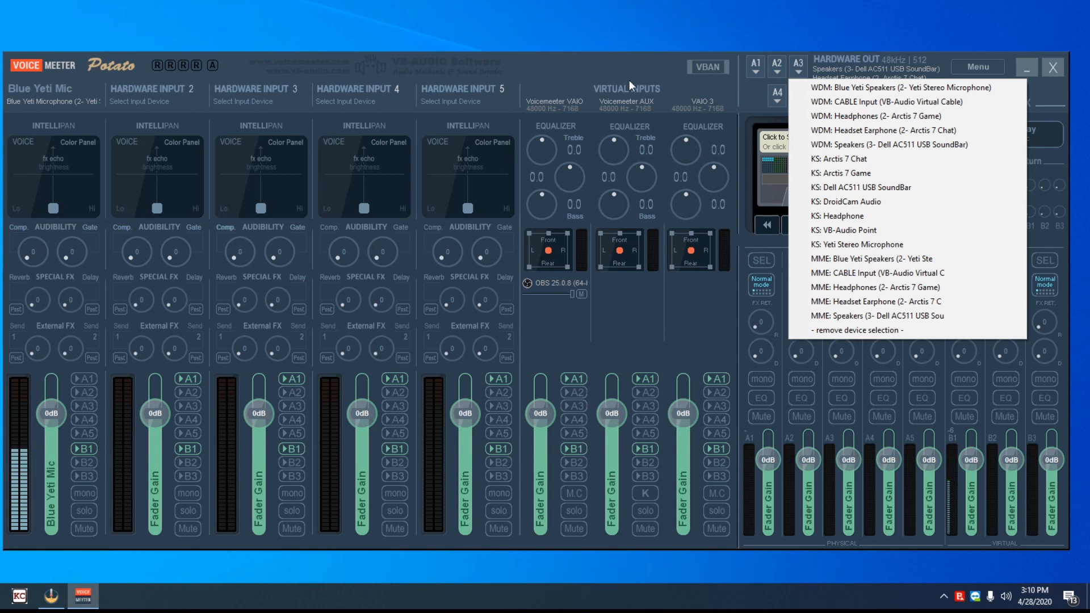
left_click(795, 73)
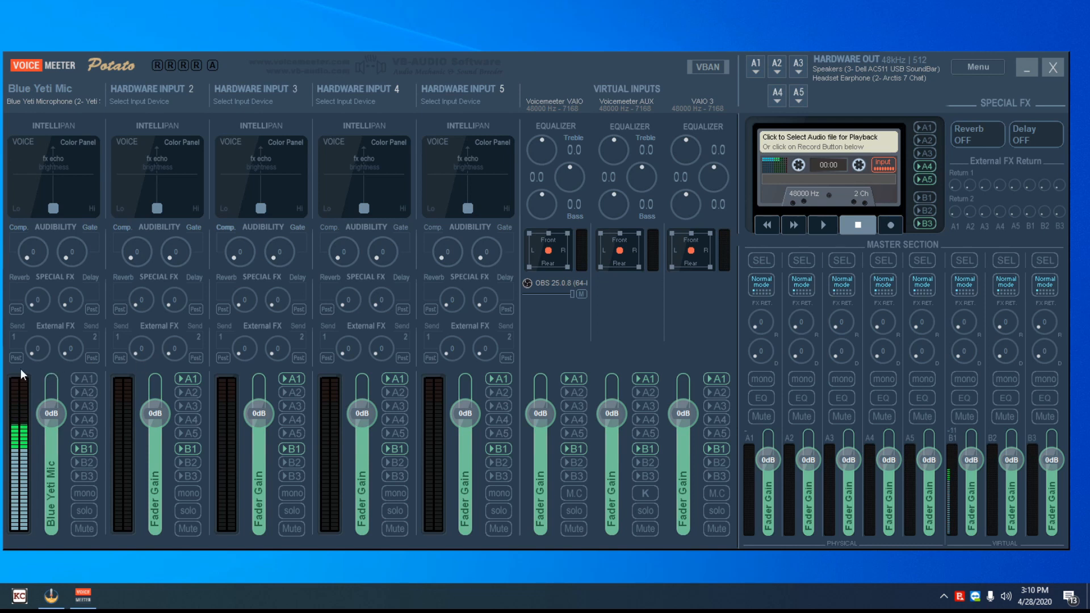
left_click(86, 392)
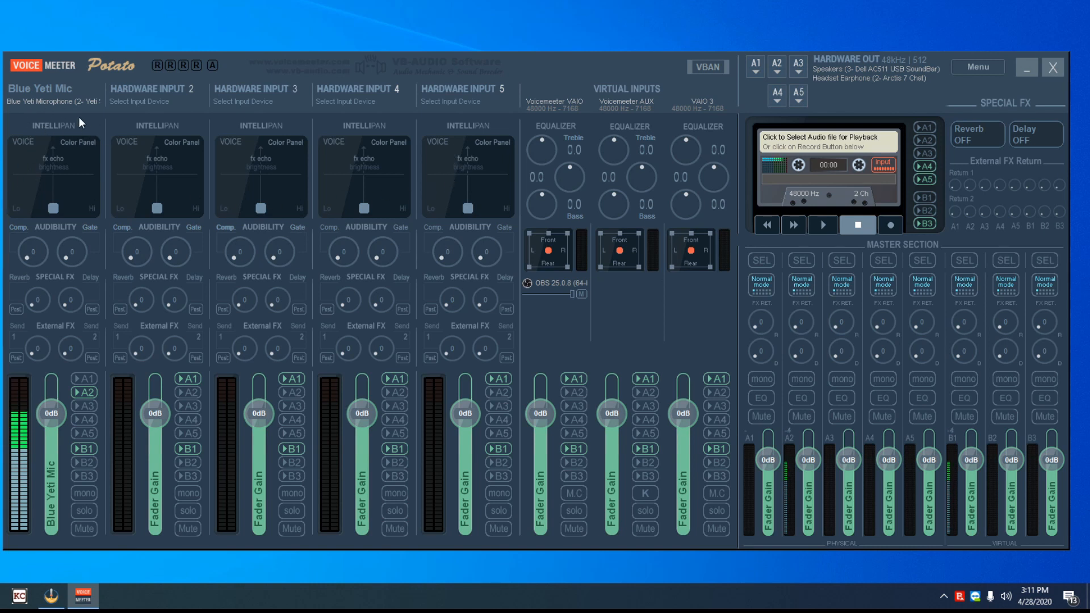
- Try moving the Blue Yeti Mic's voice color point slightly upward and toward Hi, and reset it to its default position
left_click(56, 210)
mouse_move(57, 209)
left_mouse_down()
mouse_move(62, 185)
mouse_move(39, 200)
mouse_move(68, 203)
mouse_move(54, 210)
mouse_move(46, 190)
mouse_move(54, 213)
mouse_move(69, 195)
left_mouse_up()
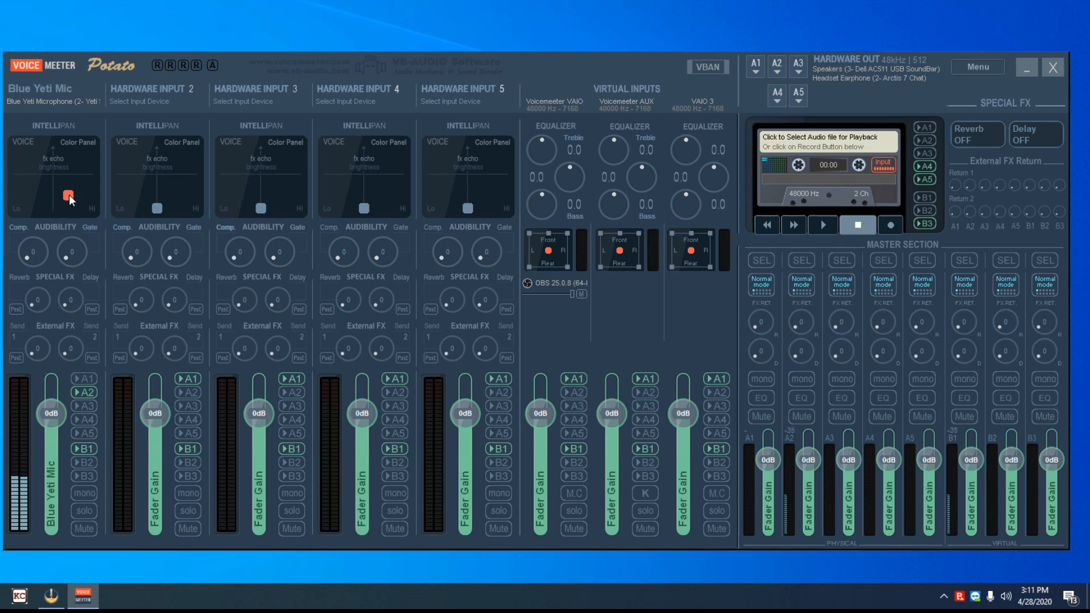
double_click(64, 172)
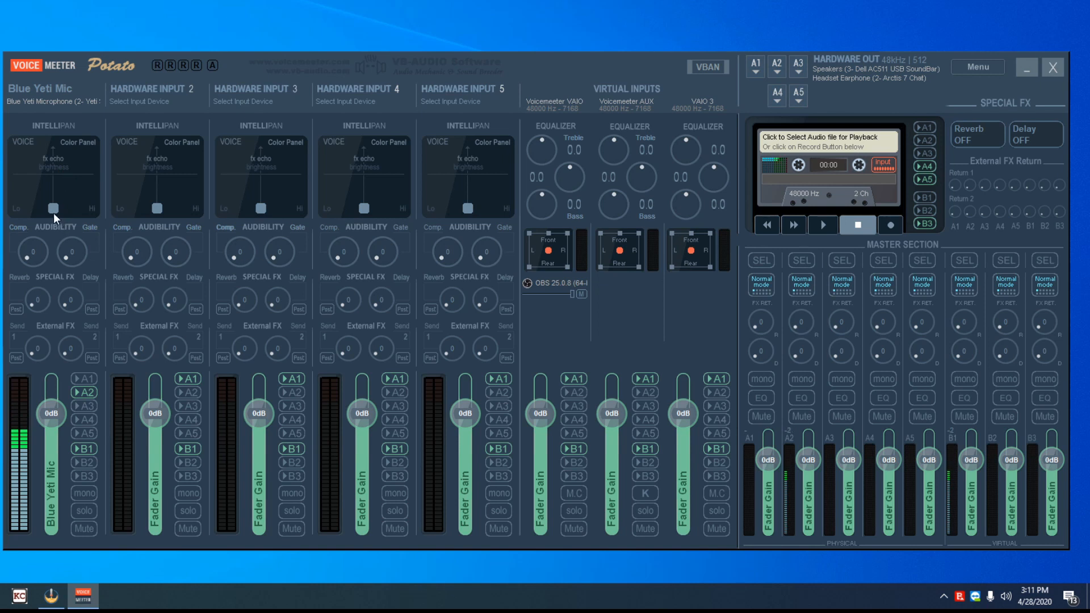
- Switch the Blue Yeti Mic's IntelliPan past the Modulation Fx Panel to the Position 3D Panel
right_click(75, 186)
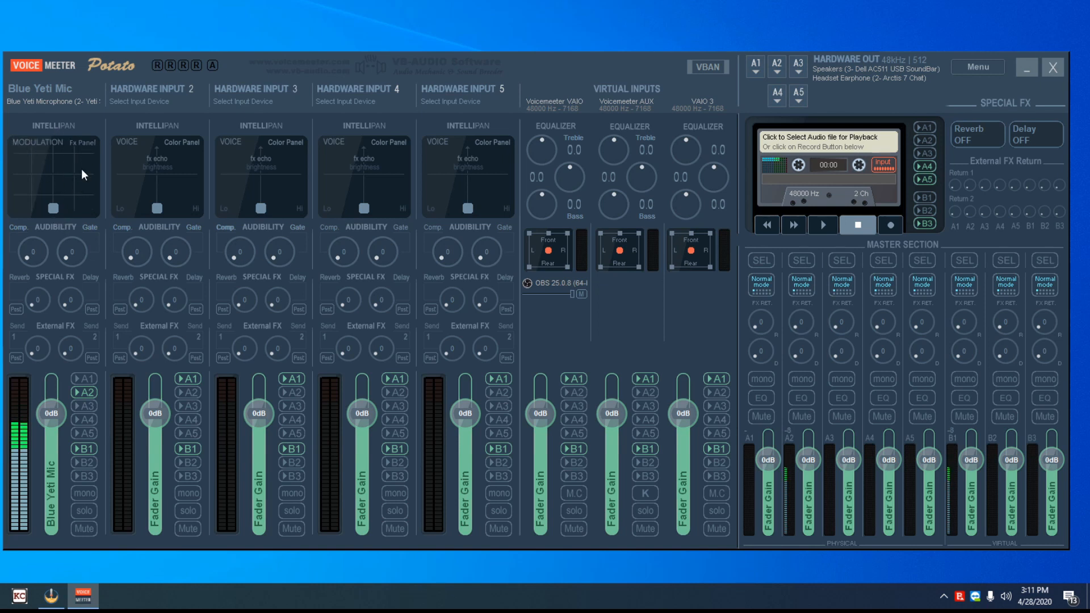
right_click(81, 169)
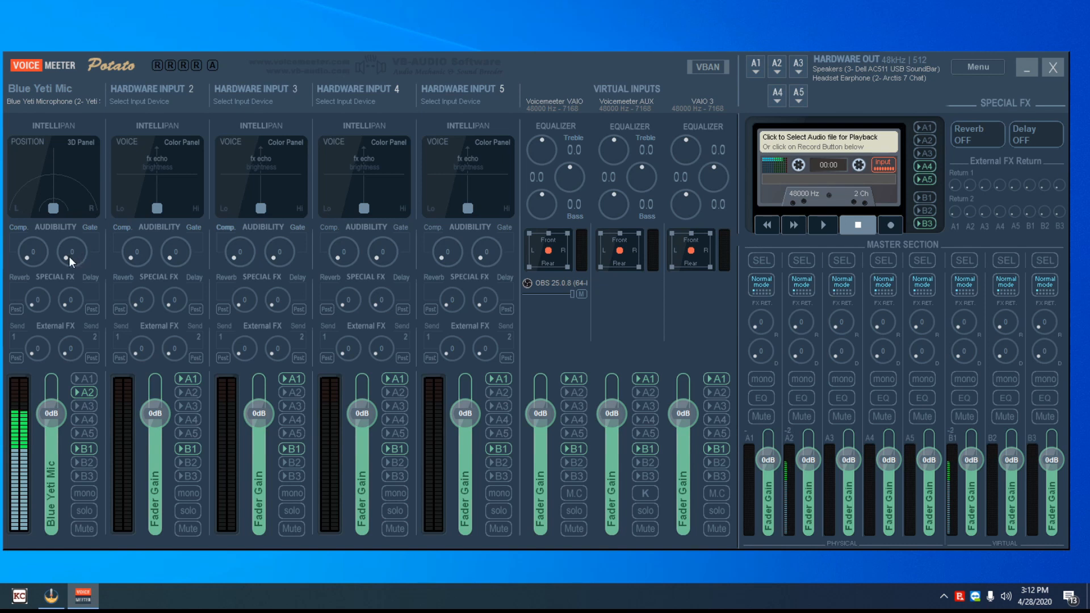
- Try adjusting the Blue Yeti Mic's Gate knob and reset it, and switch its IntelliPan back to the voice Color Panel
left_click_drag(62, 259, 61, 248)
double_click(62, 251)
right_click(80, 183)
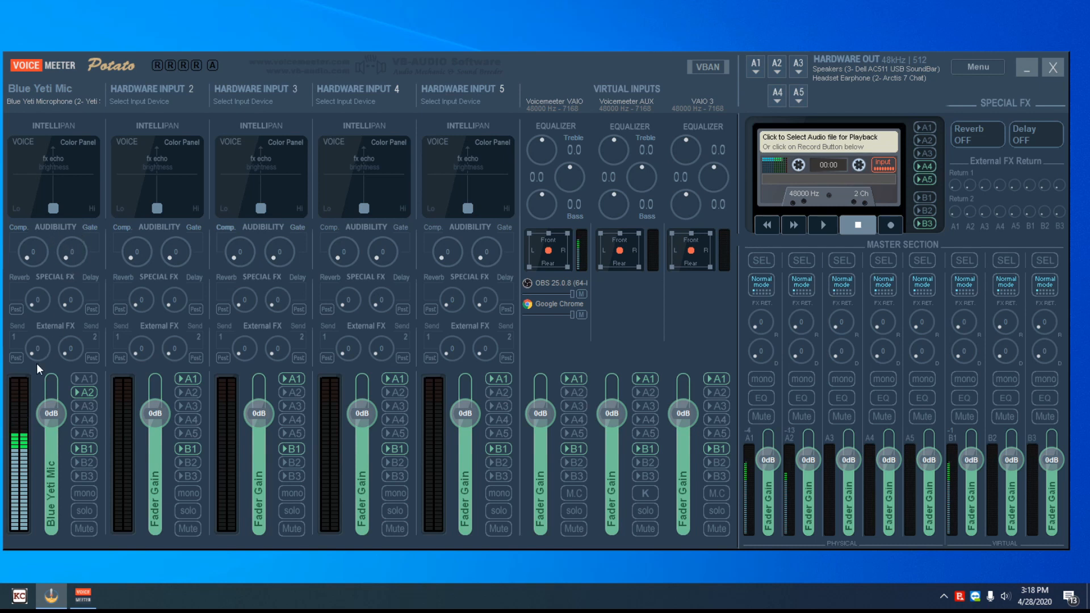
left_click(21, 387)
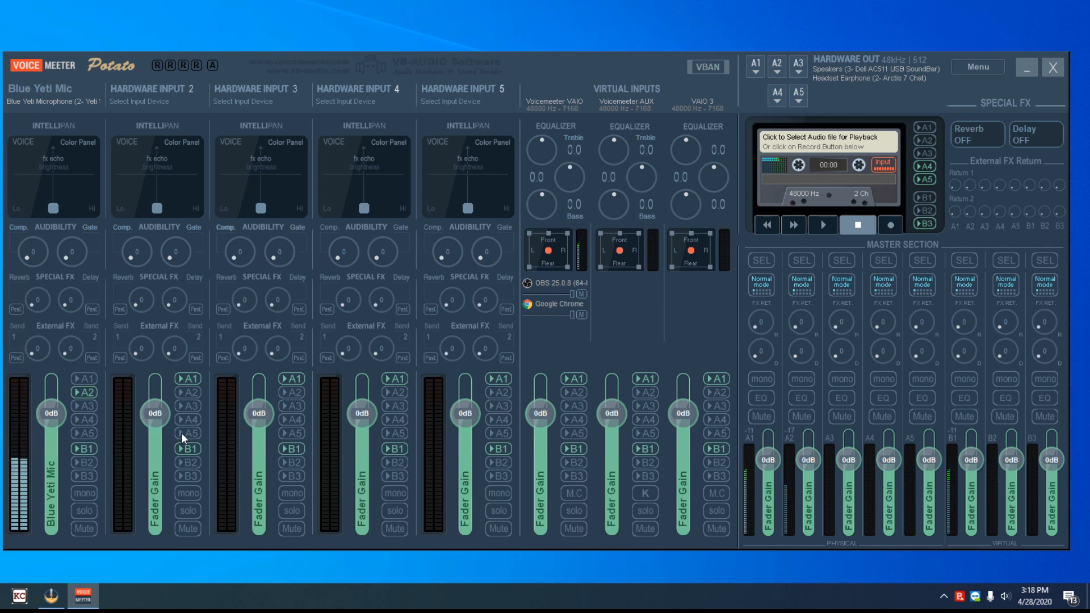
- Assign WDM: CABLE Output (VB-Audio Virtual Cable) to Hardware Input 2 and label the channel Chrome
left_click(145, 101)
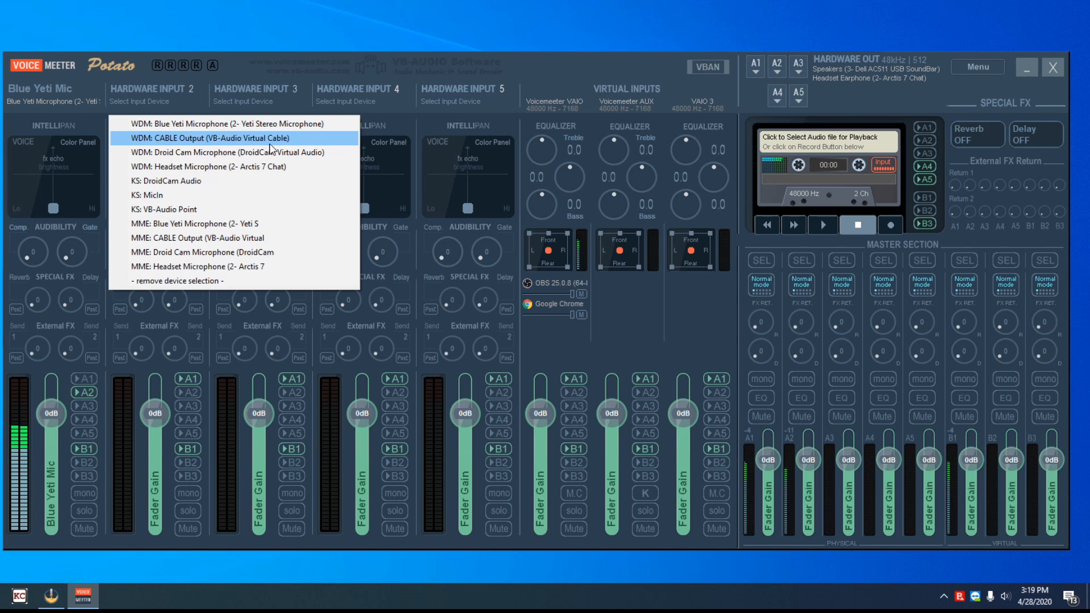
left_click(231, 139)
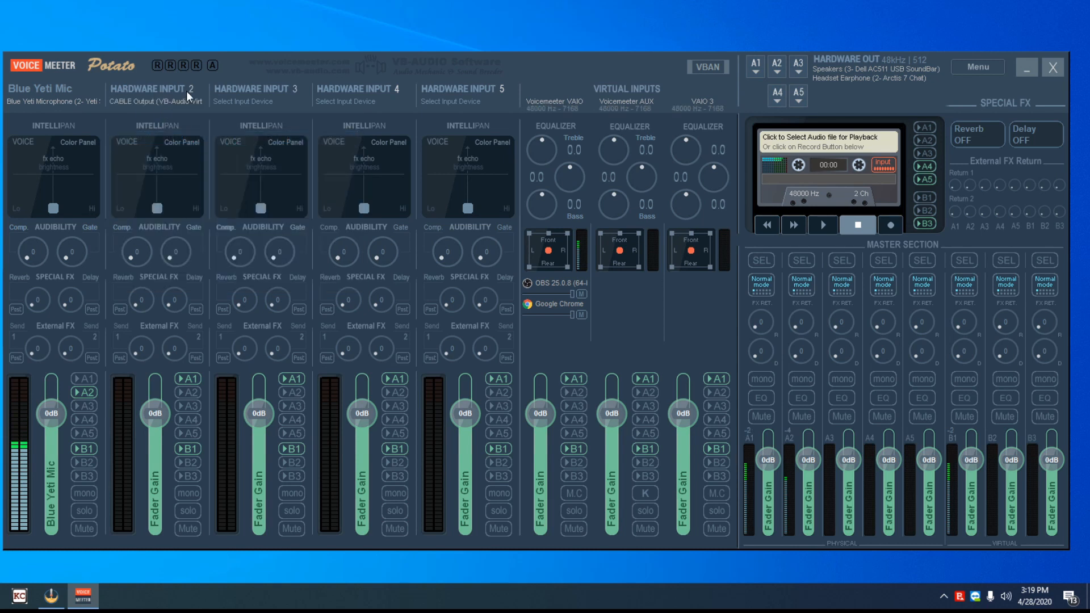
left_click(151, 86)
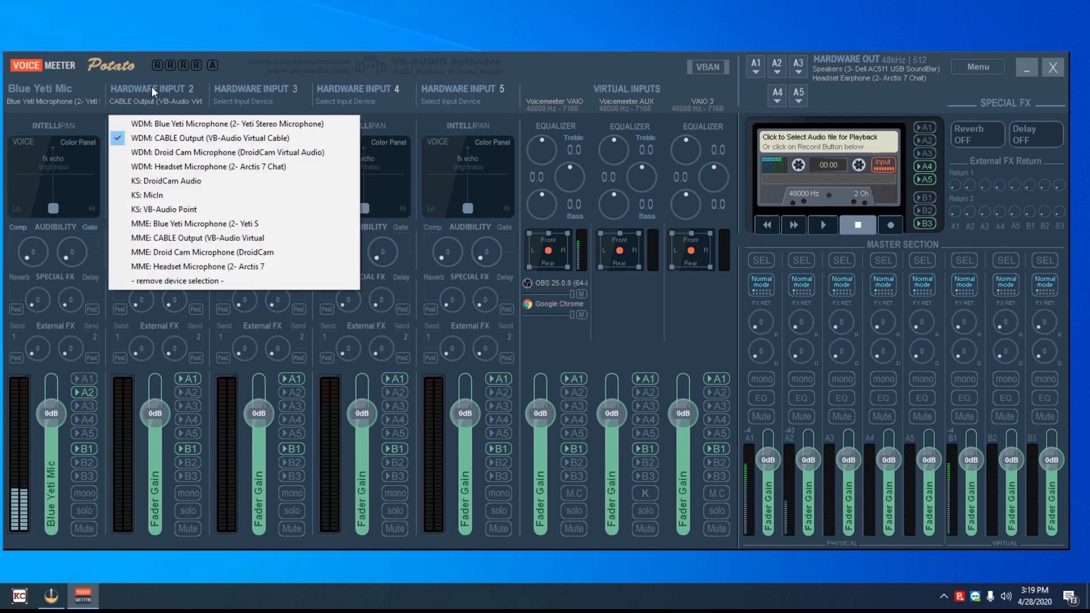
right_click(151, 86)
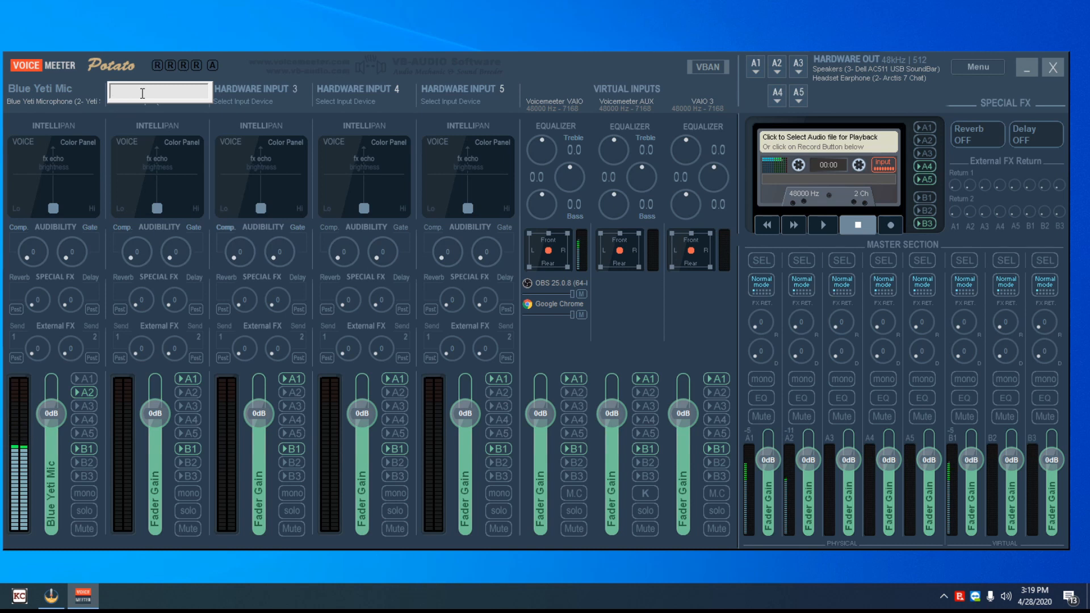
type("B")
key("BackSpace")
type("Chrome")
key("Return")
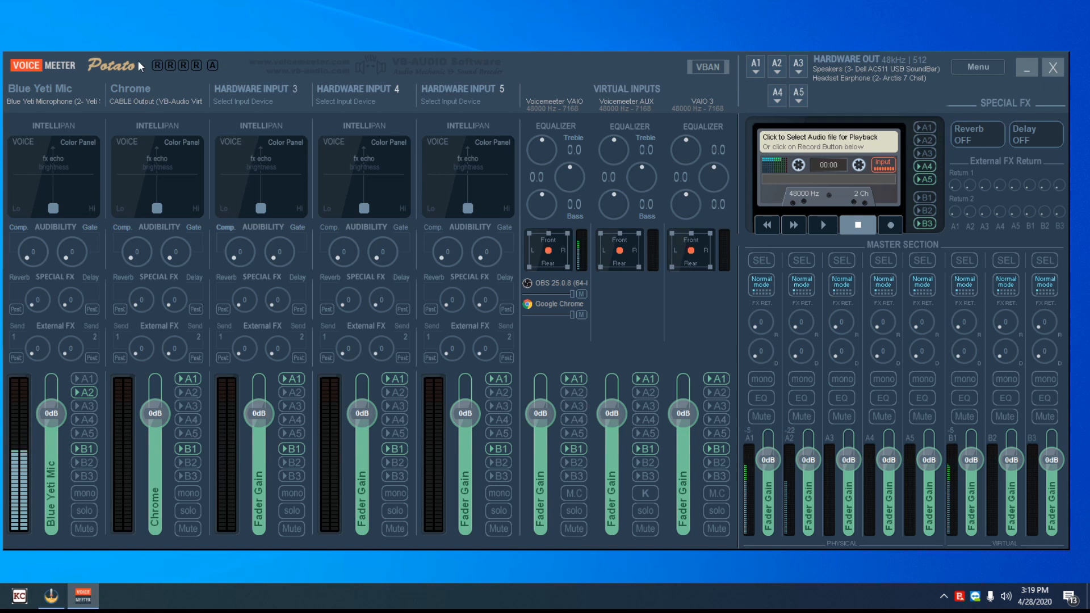
right_click(140, 91)
left_click(153, 92)
key("Return")
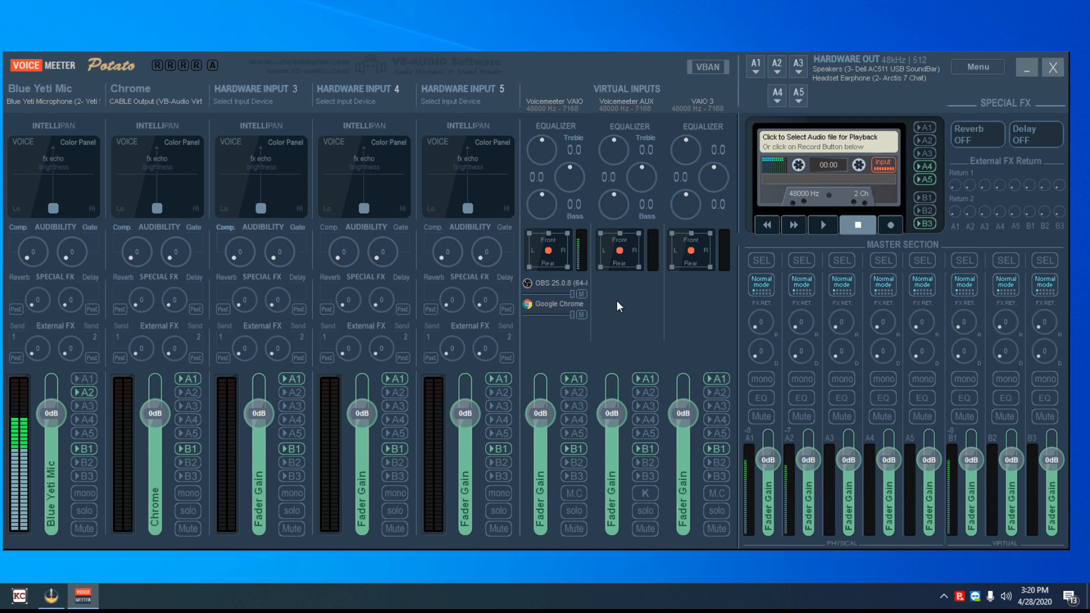
- In the Windows App volume and device preferences, set Google Chrome's output to CABLE Input (VB-Audio Virtual Cable)
right_click(1008, 597)
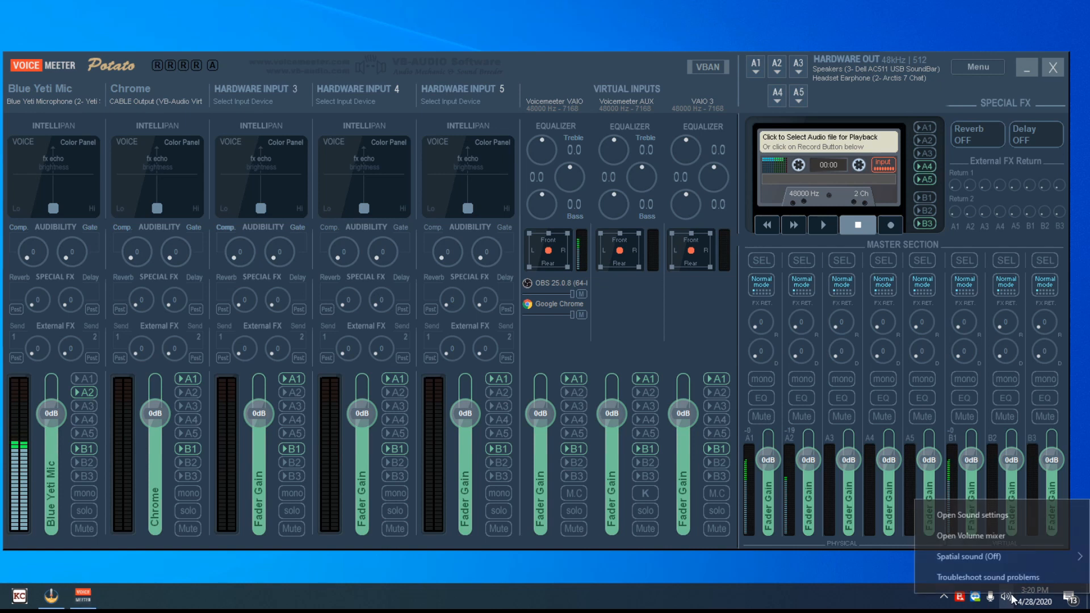
left_click(972, 516)
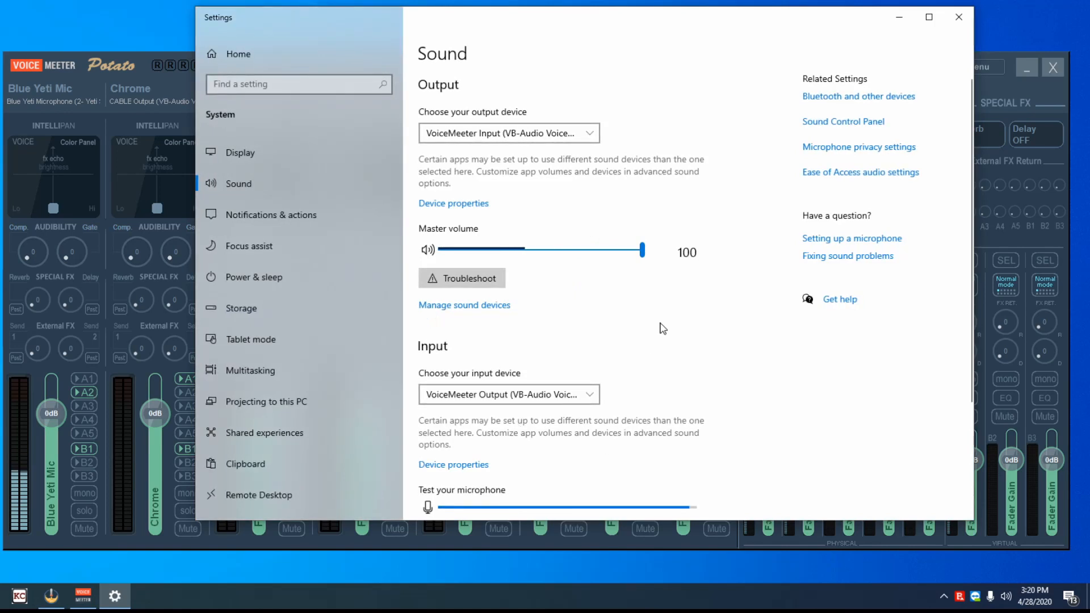
scroll(597, 323, "down", 3)
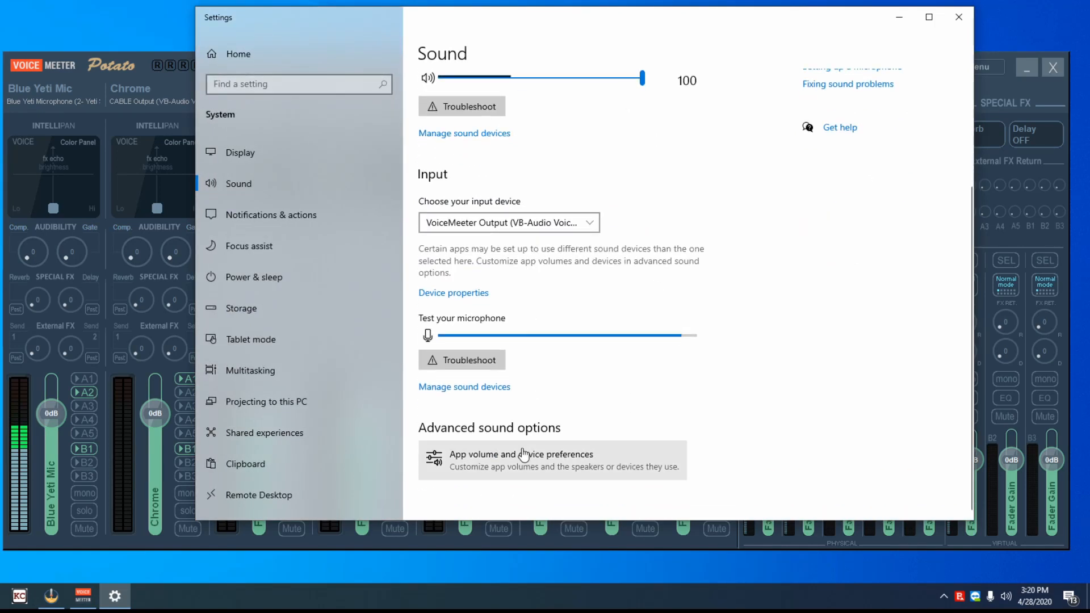
left_click(560, 465)
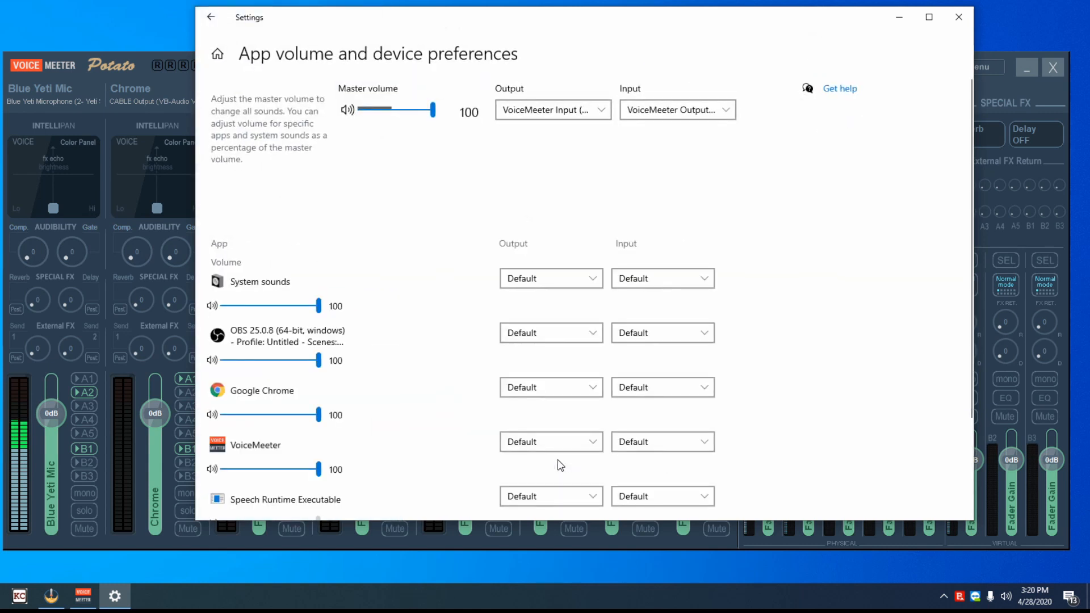
scroll(761, 315, "down", 2)
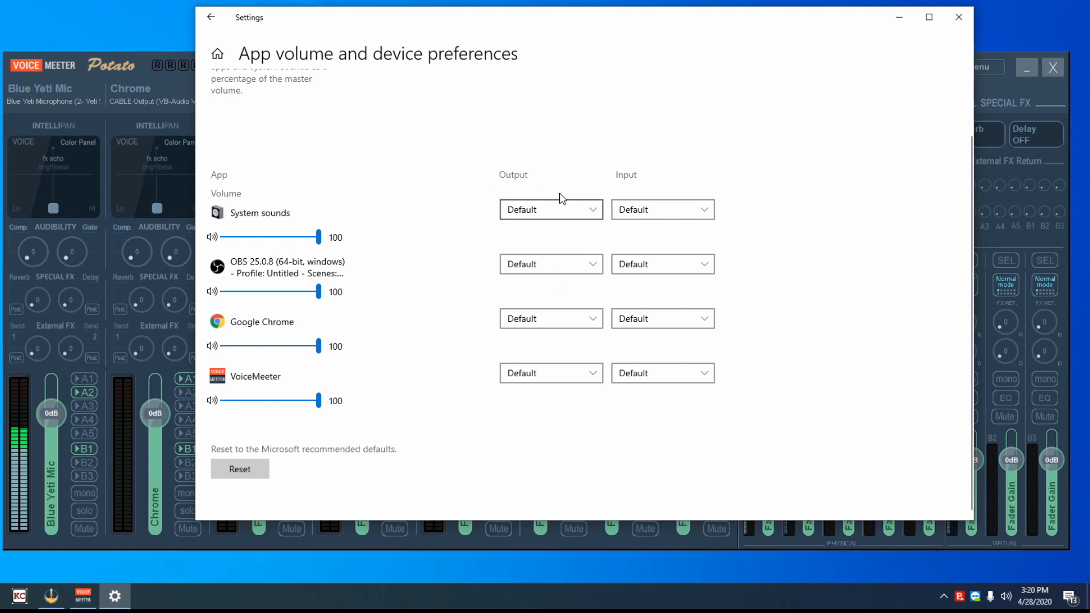
left_click(515, 325)
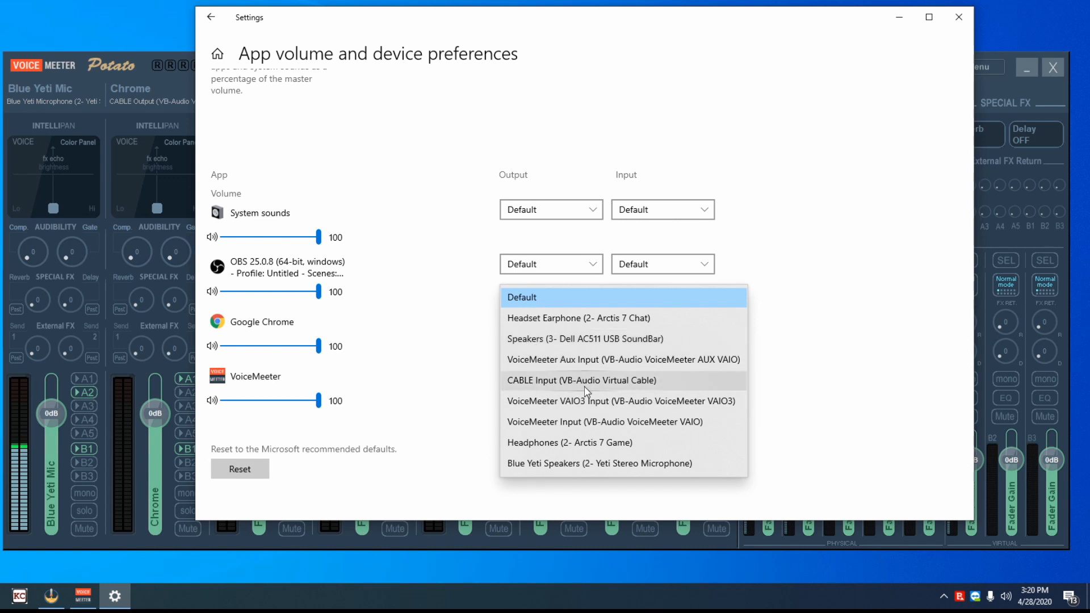
left_click(642, 386)
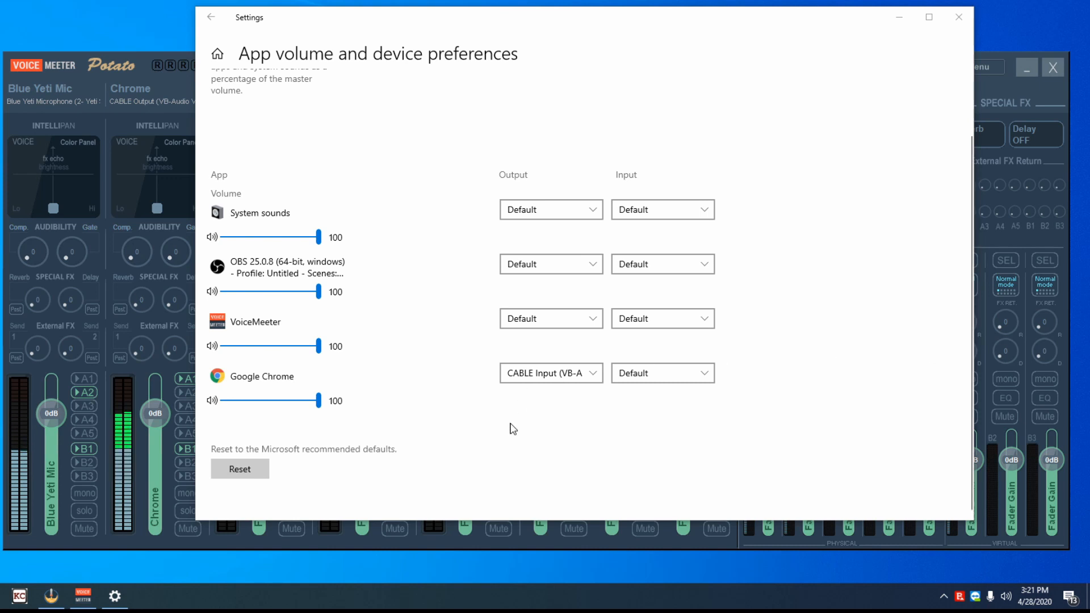
- Switch Google Chrome's output to VoiceMeeter Input (VB-Audio VoiceMeeter VAIO) to compare, and set it back to CABLE Input (VB-Audio Virtual Cable)
left_click(554, 372)
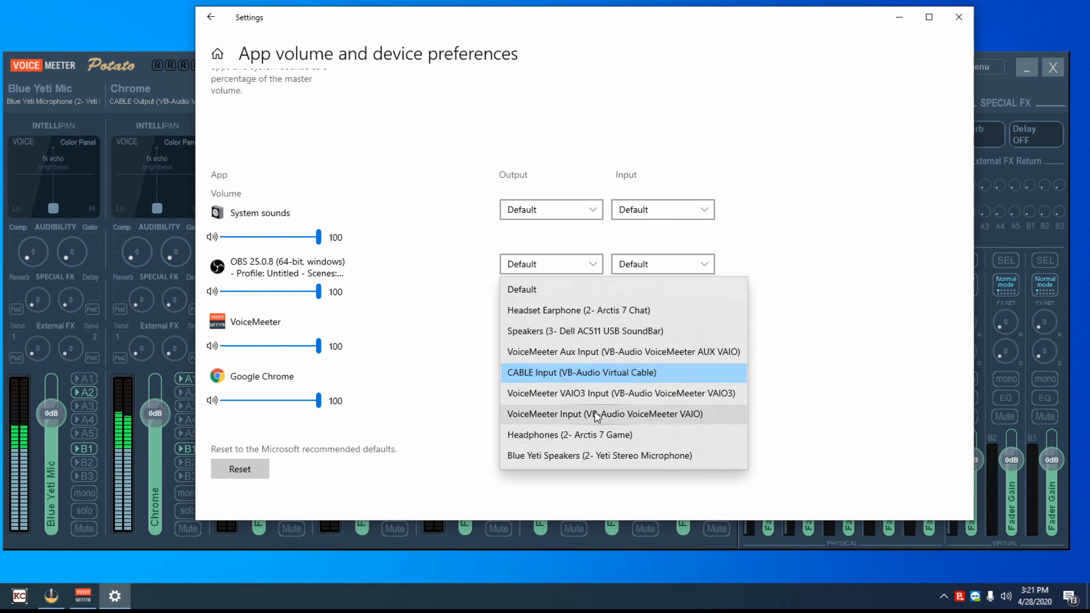
left_click(578, 415)
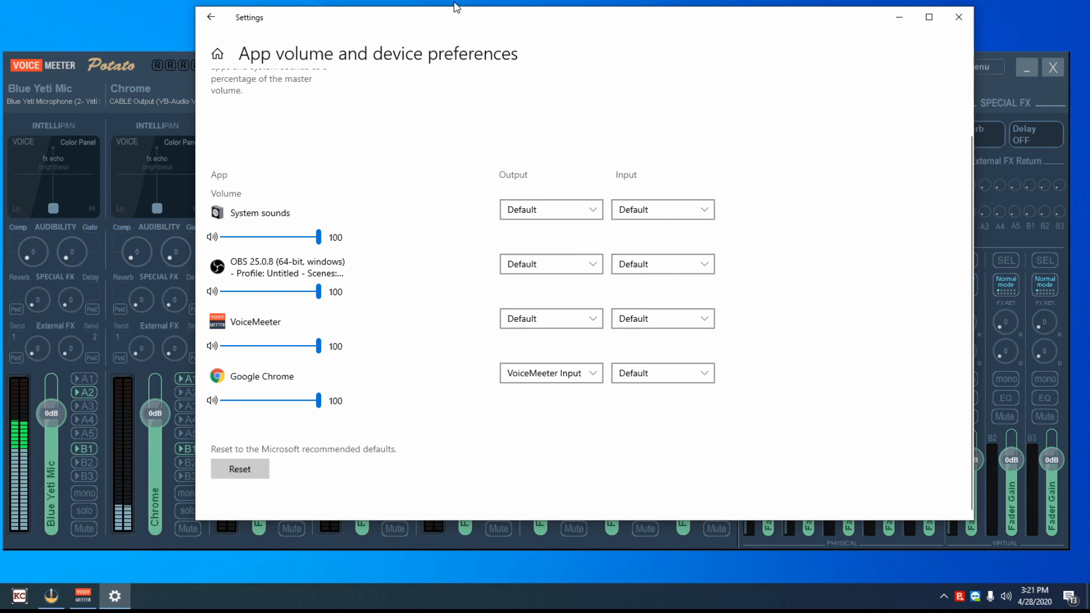
left_click_drag(456, 11, 1089, 0)
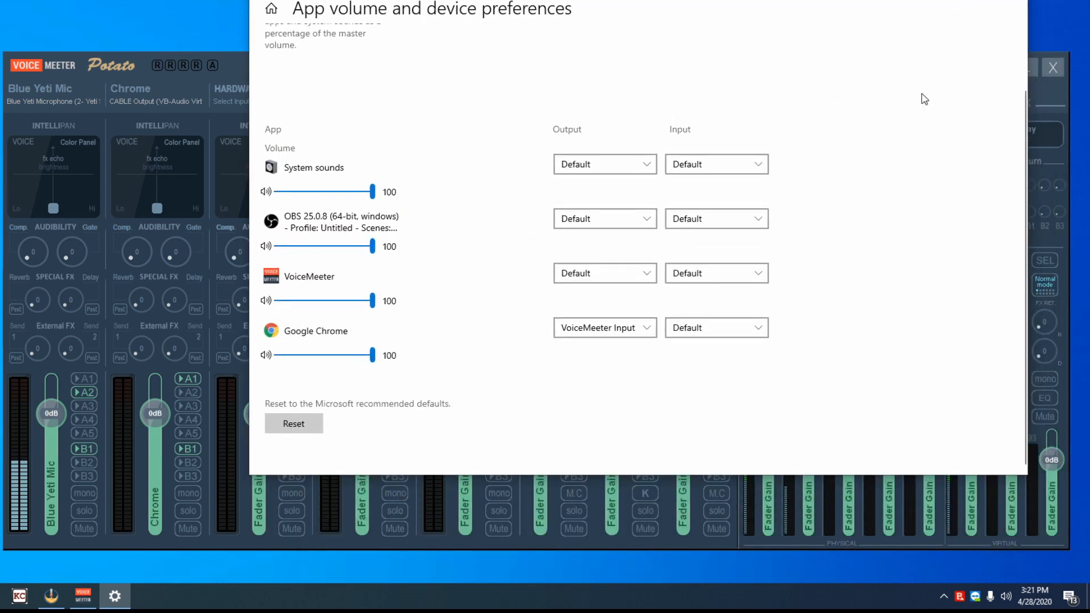
left_click_drag(1026, 160, 749, 163)
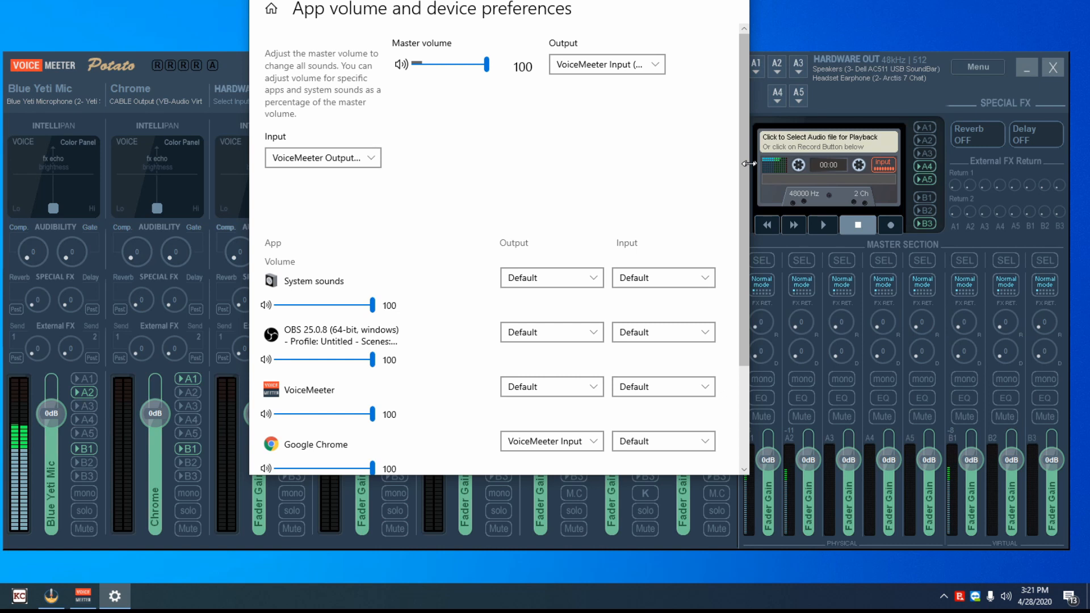
left_click(515, 509)
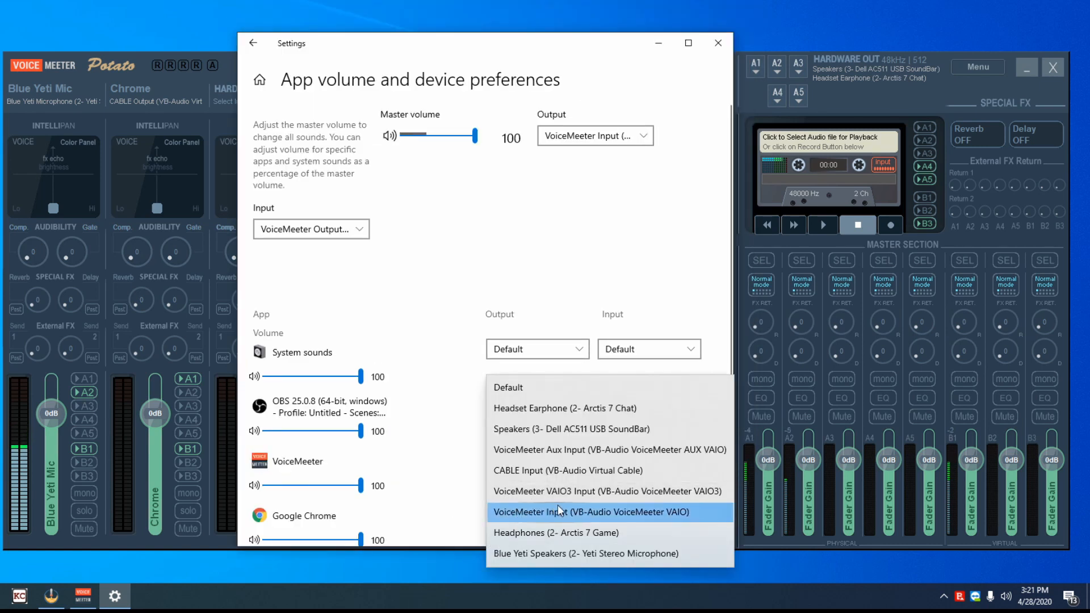
left_click(619, 472)
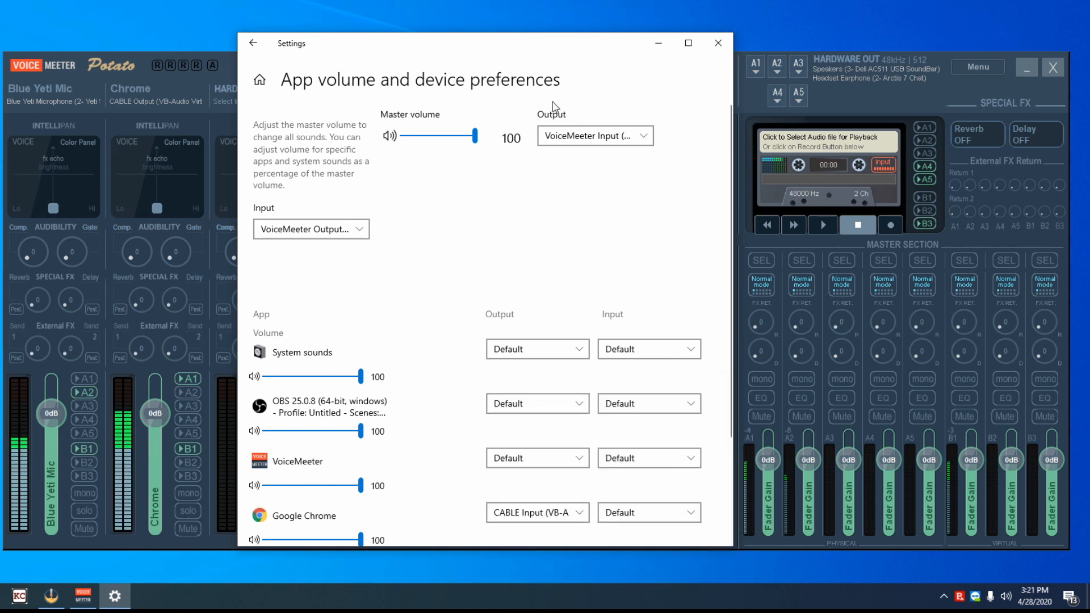
- Move the Windows Settings window aside to compare the Chrome and Voicemeeter VAIO channel meters, and close Settings
left_click_drag(534, 50, 890, 40)
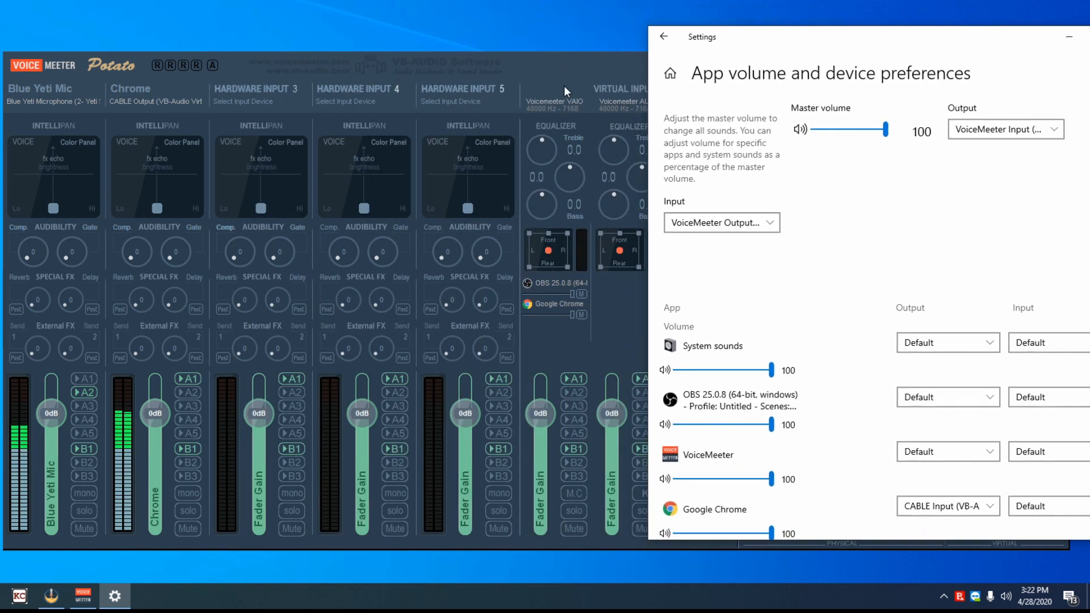
left_click(580, 262)
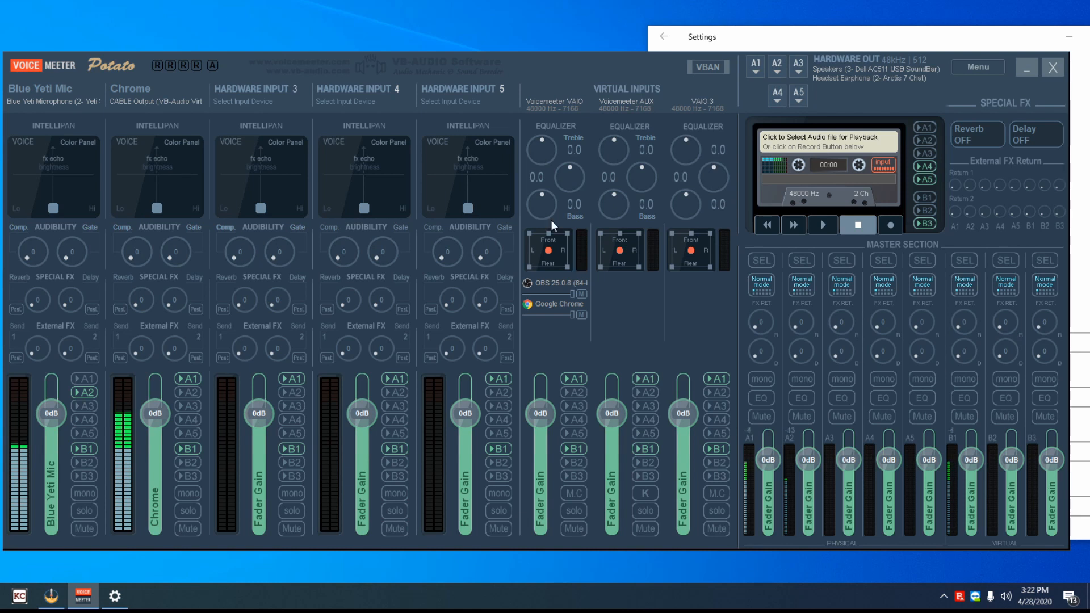
left_click_drag(797, 35, 414, 0)
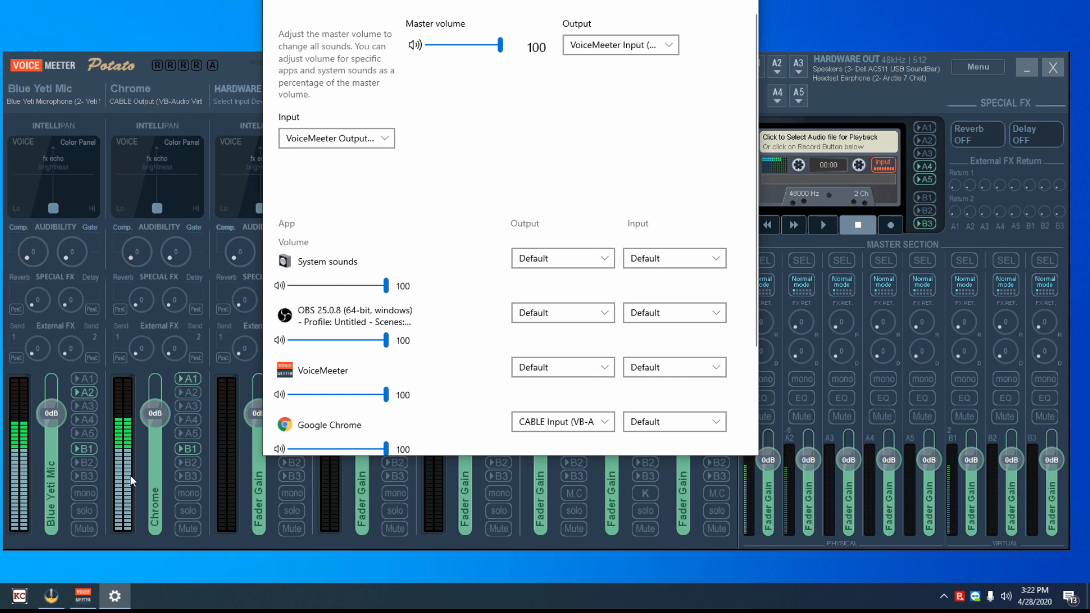
left_click_drag(446, 0, 864, 40)
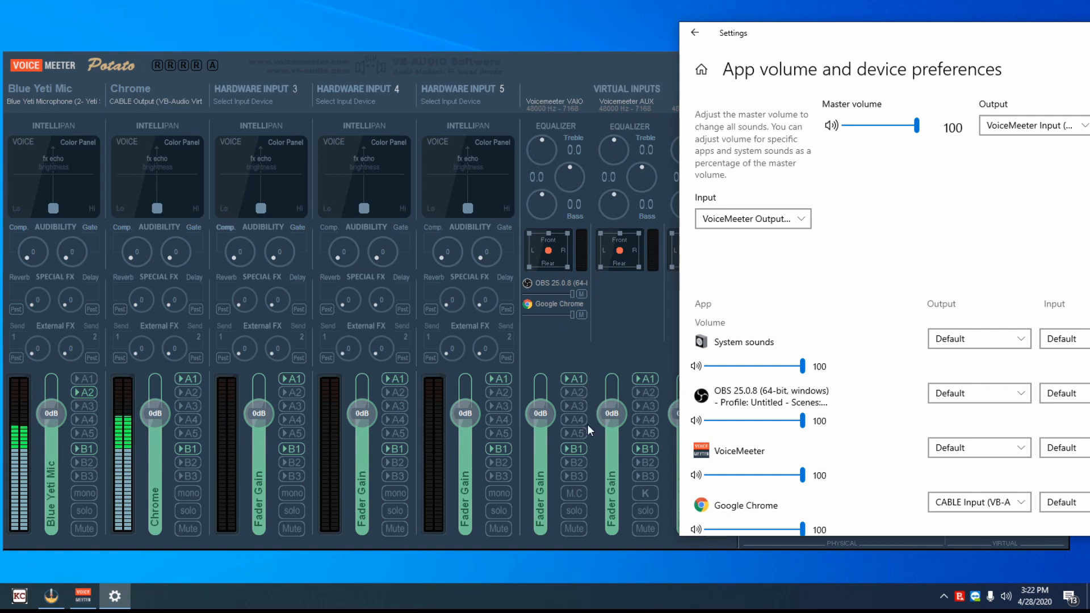
left_click_drag(775, 37, 679, 38)
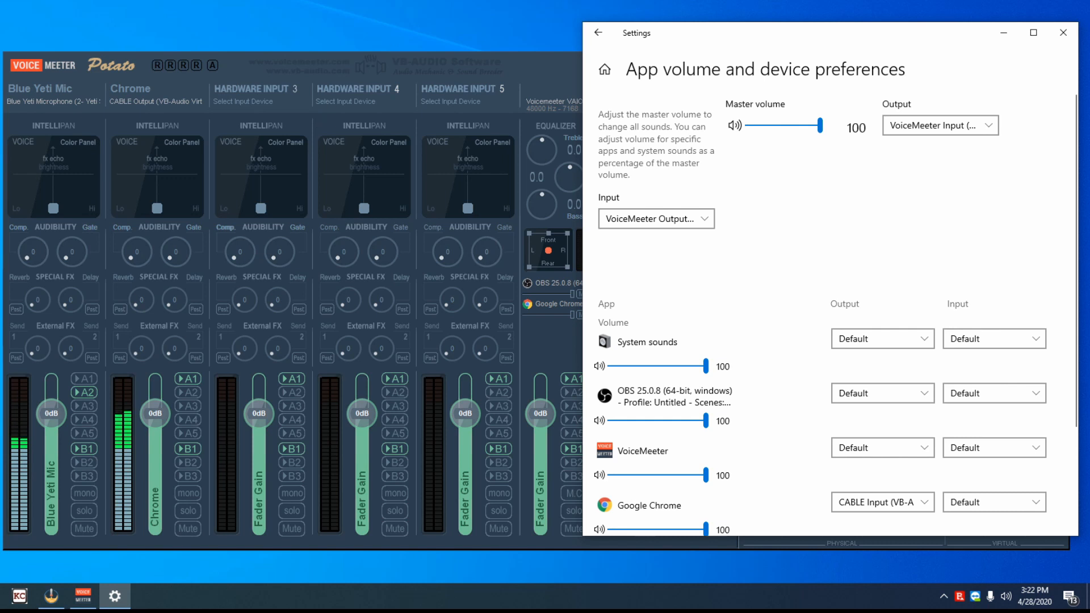
left_click_drag(678, 36, 309, 48)
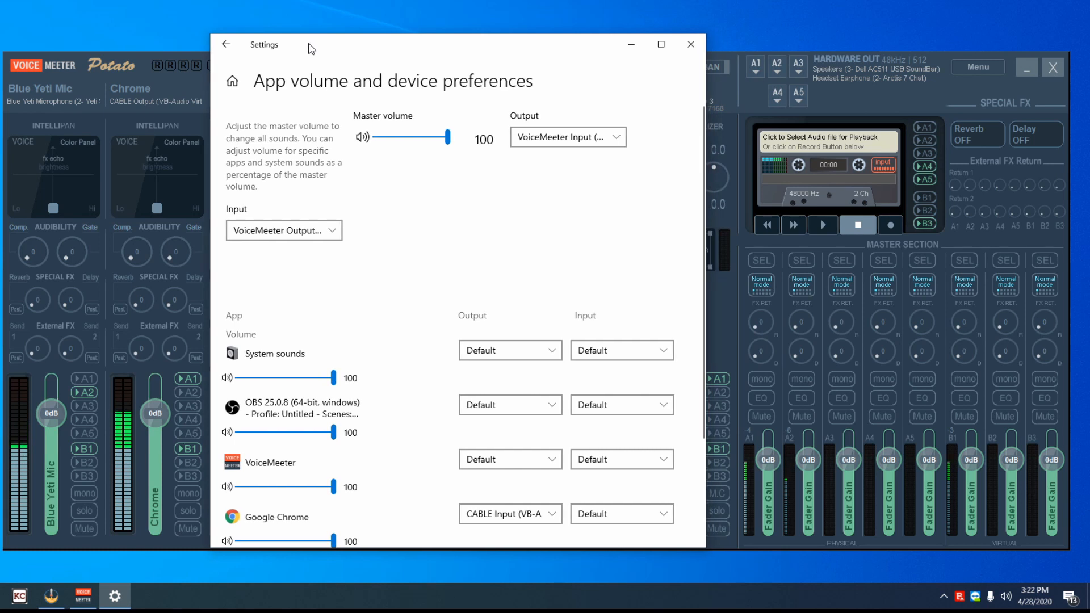
left_click(689, 53)
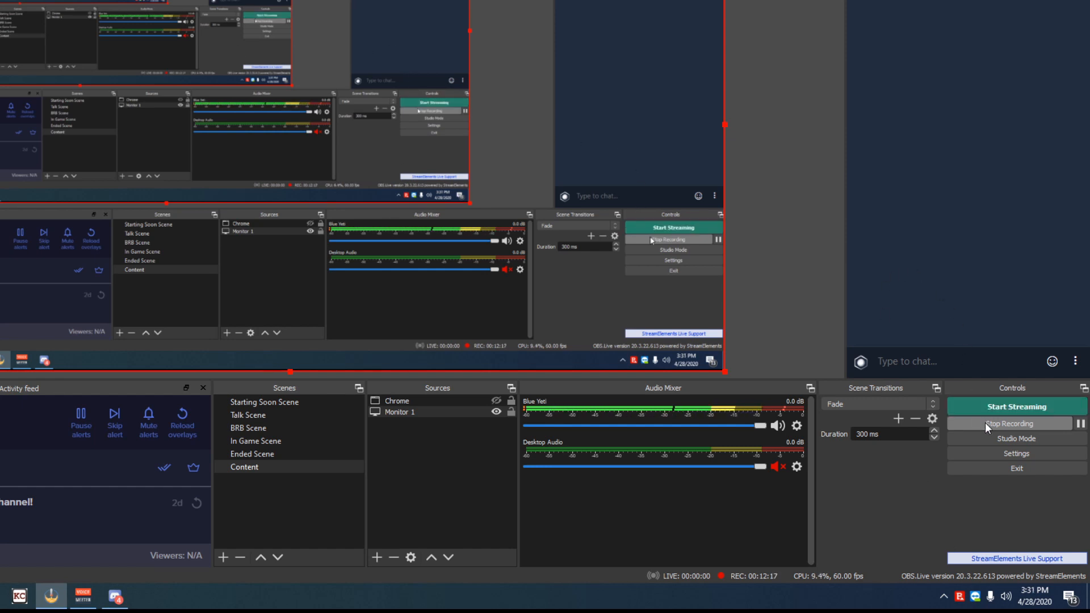
- Switch to OBS and set Desktop Audio to Disabled in its audio settings, applying the change
left_click(1006, 453)
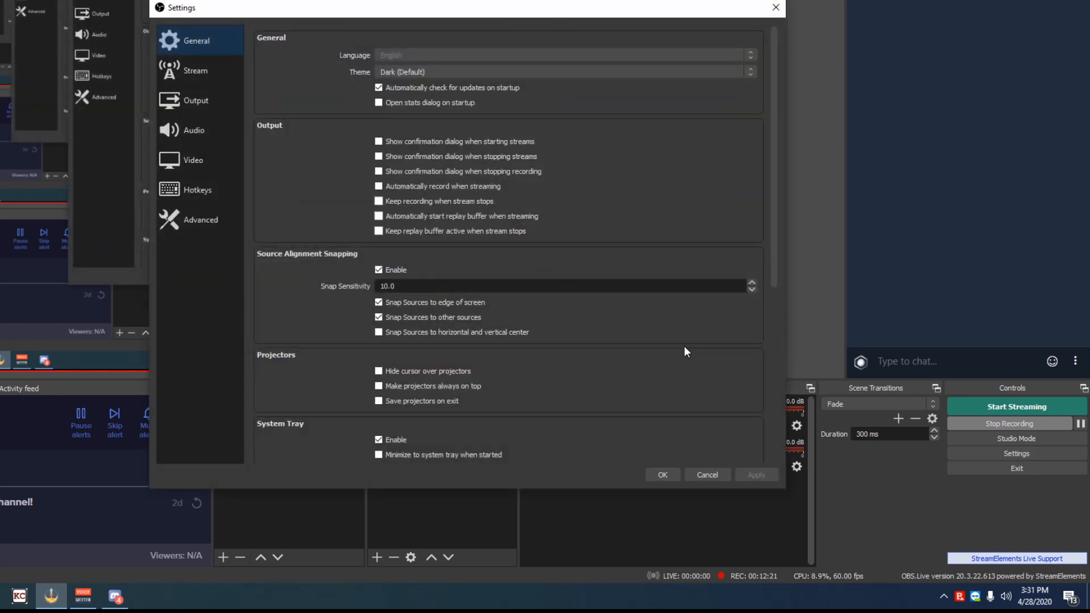
left_click(222, 138)
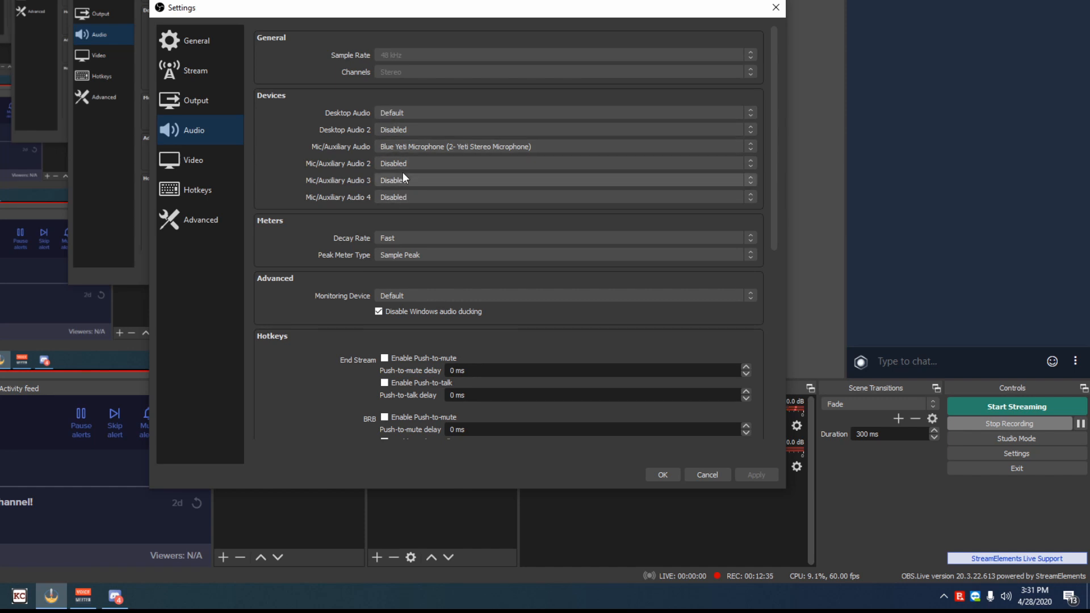
left_click(389, 111)
left_click(402, 123)
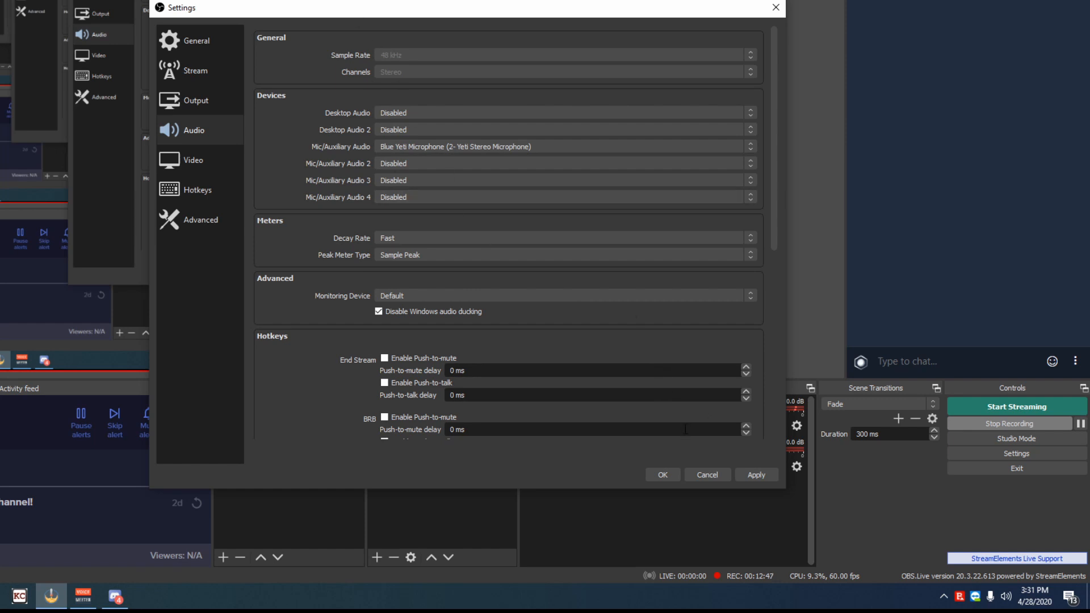
left_click(754, 475)
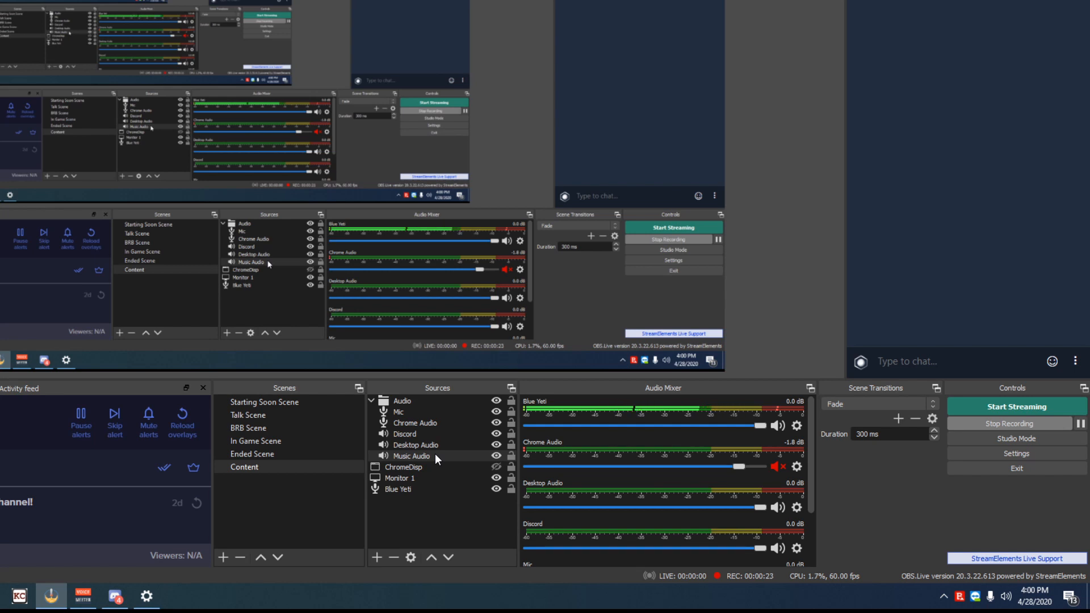
- Open the Mic source's properties and check the available devices while keeping VoiceMeeter Aux Output (VB-Audio VoiceMeeter AUX VAIO)
left_click(411, 413)
double_click(411, 417)
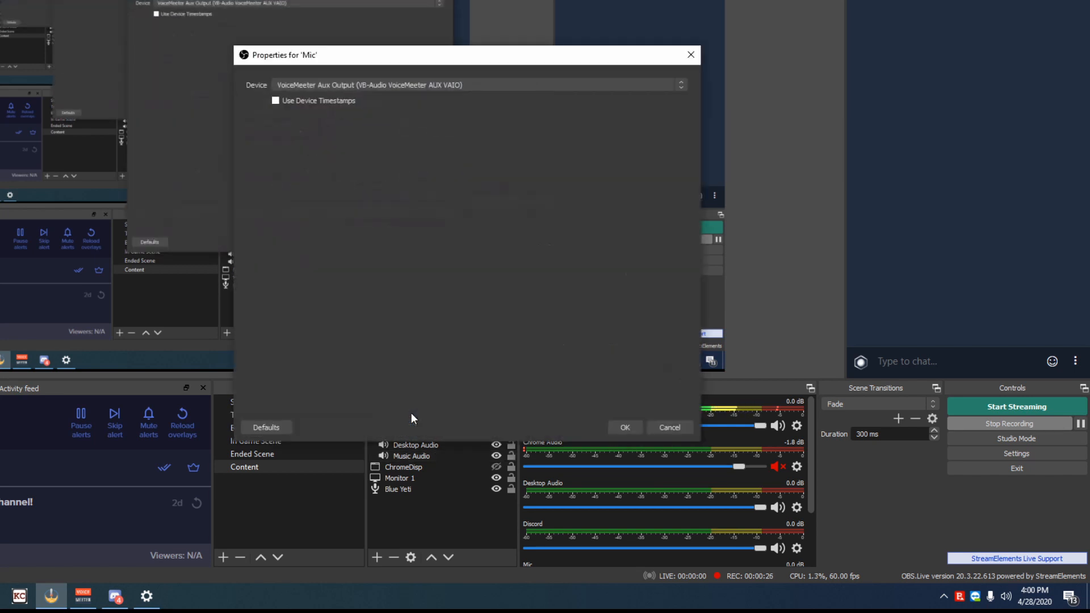
left_click(443, 86)
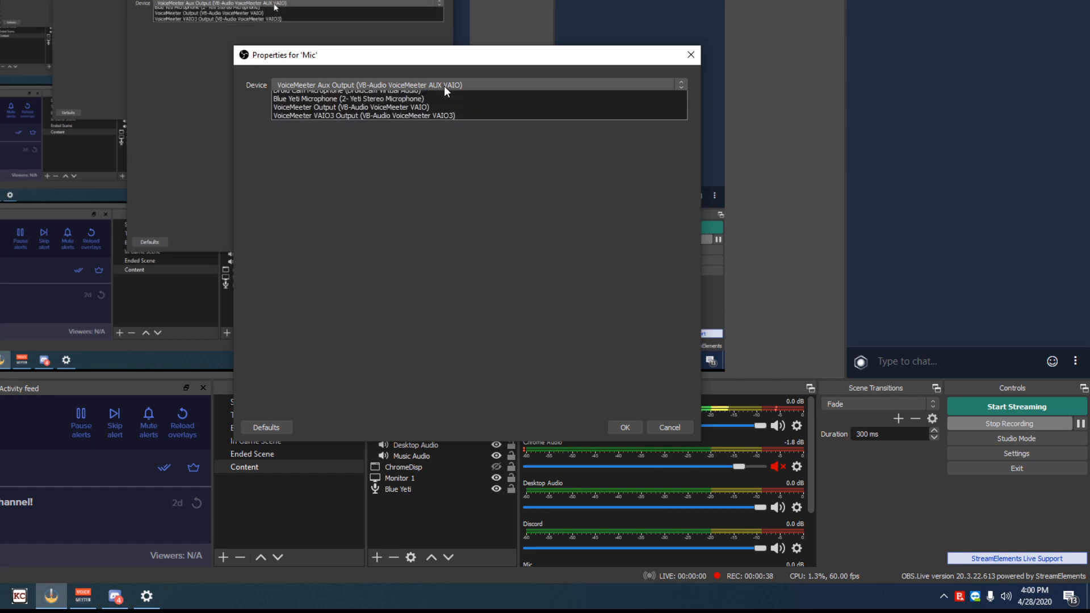
left_click(452, 251)
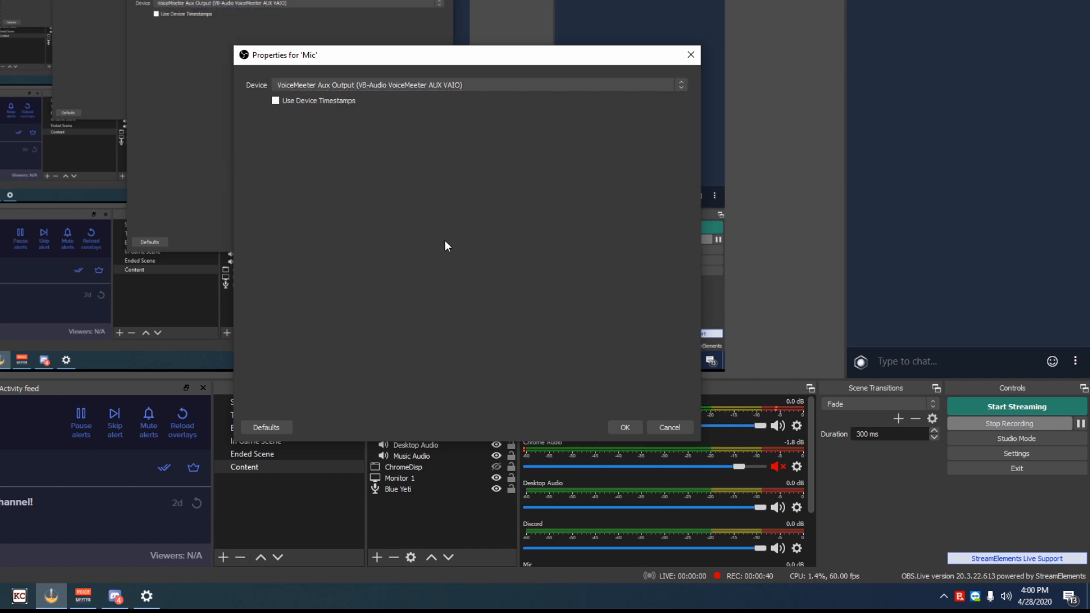
- Cancel the Mic properties, check which device the Chrome Audio source captures, and cancel its properties without changes
left_click(662, 428)
left_click(435, 424)
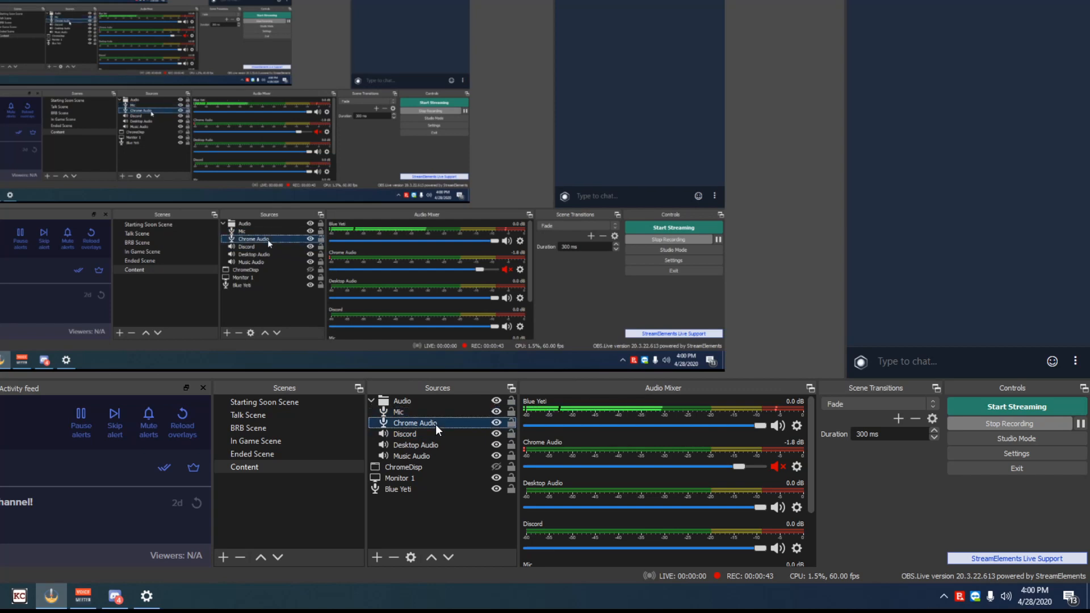
double_click(435, 424)
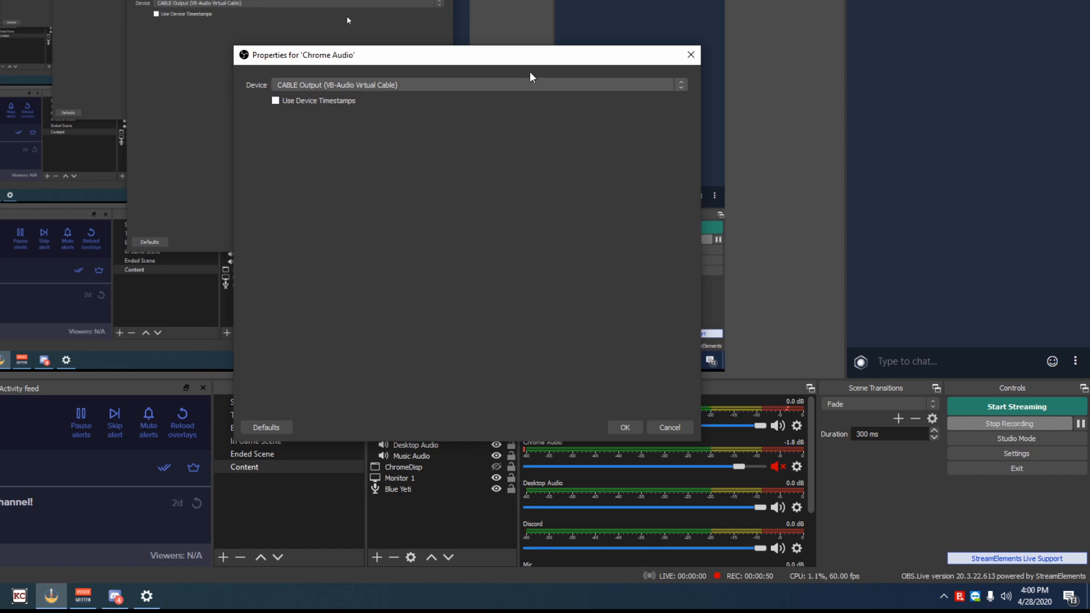
left_click(668, 427)
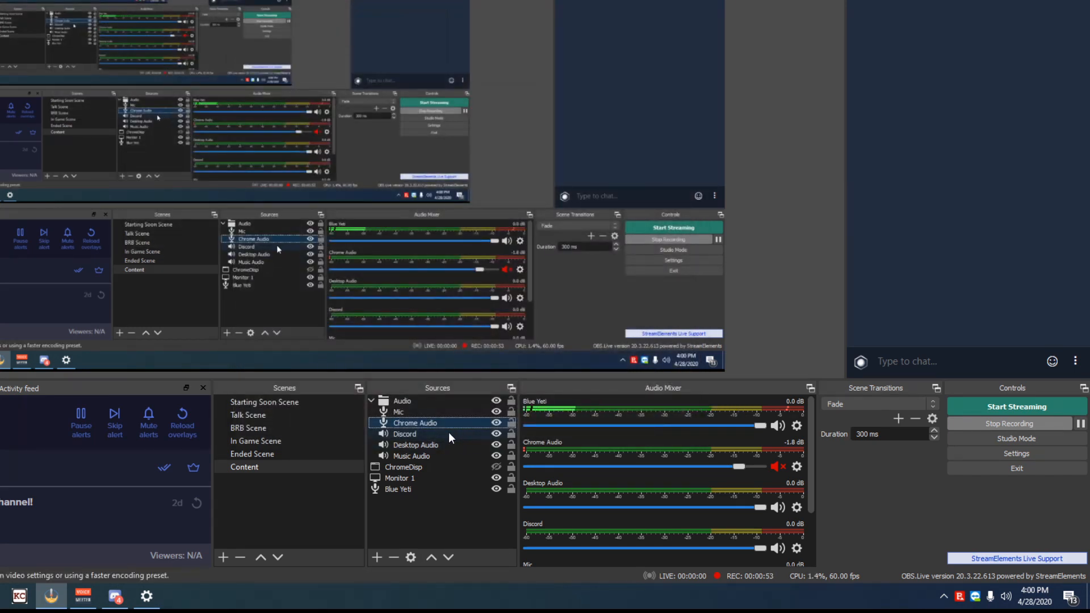
- Check the capture device assigned in the properties of the Discord, Desktop Audio and Music Audio sources, closing each dialog without changes
double_click(449, 432)
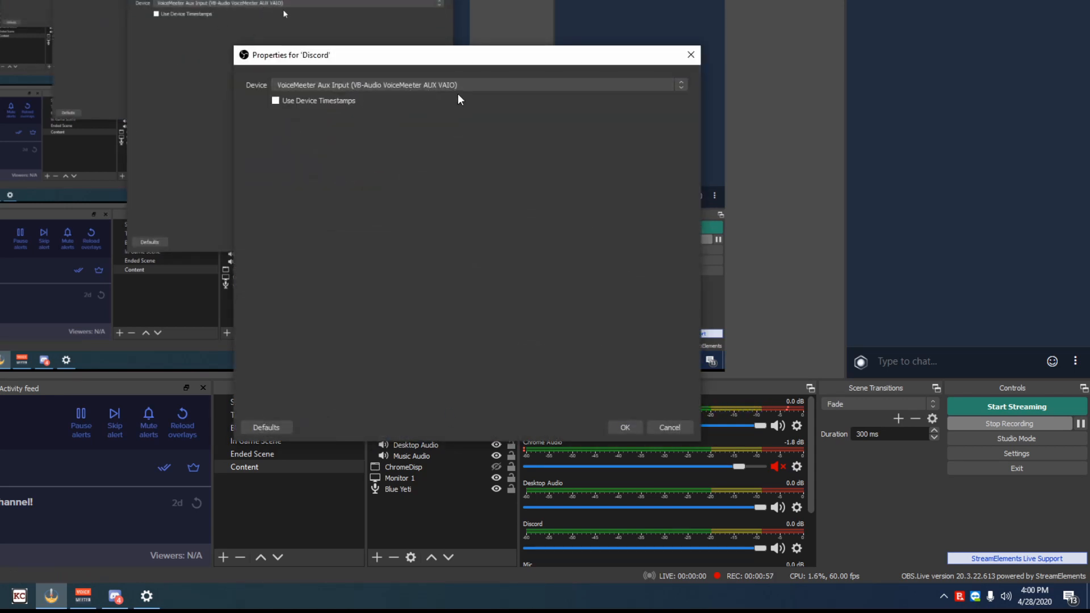
left_click(662, 427)
double_click(439, 446)
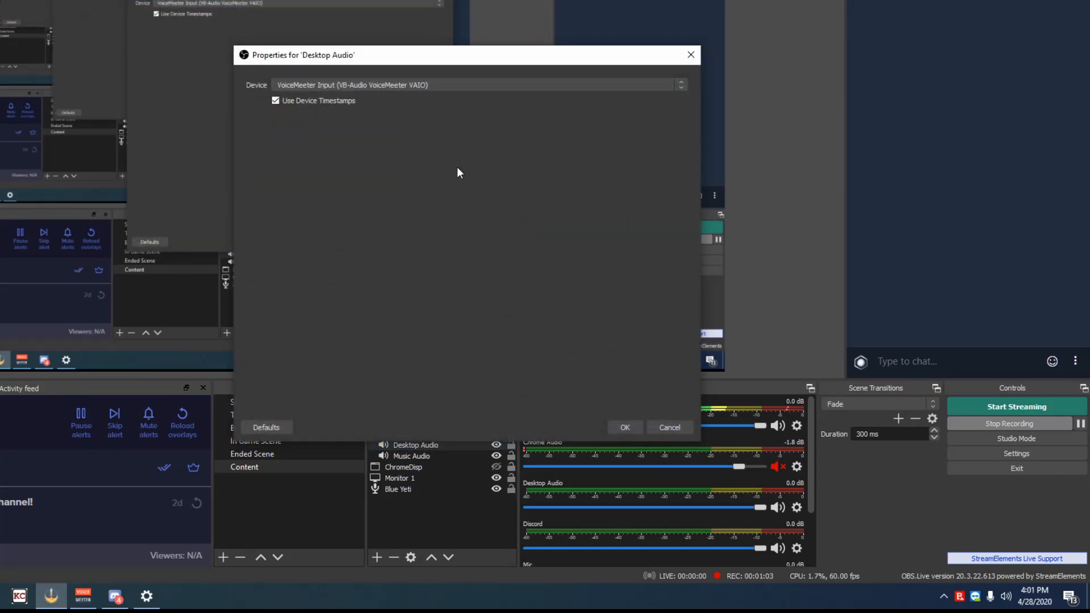
key("Escape")
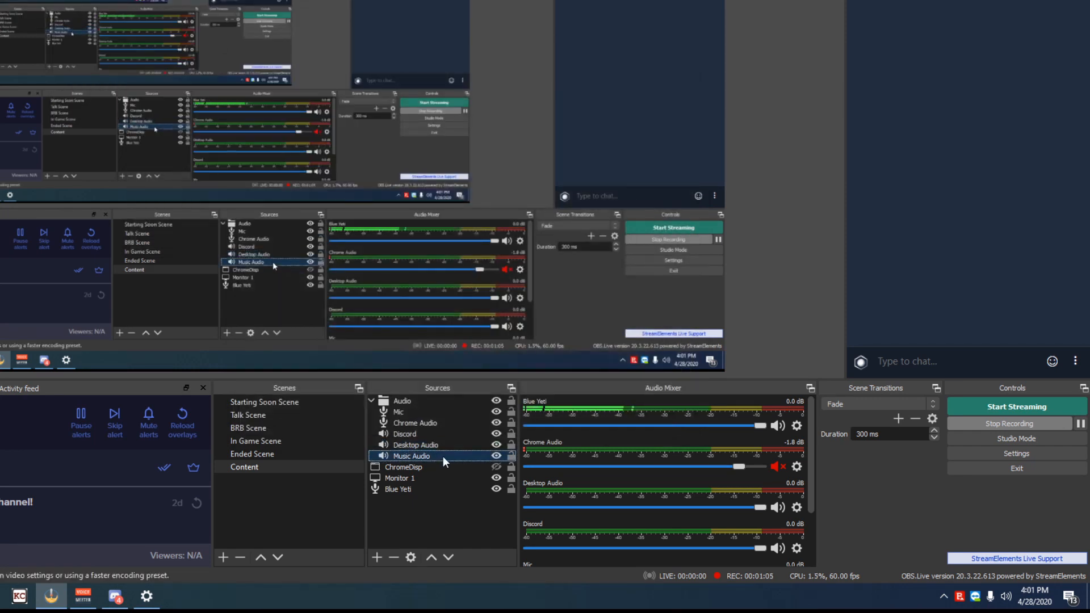
double_click(443, 456)
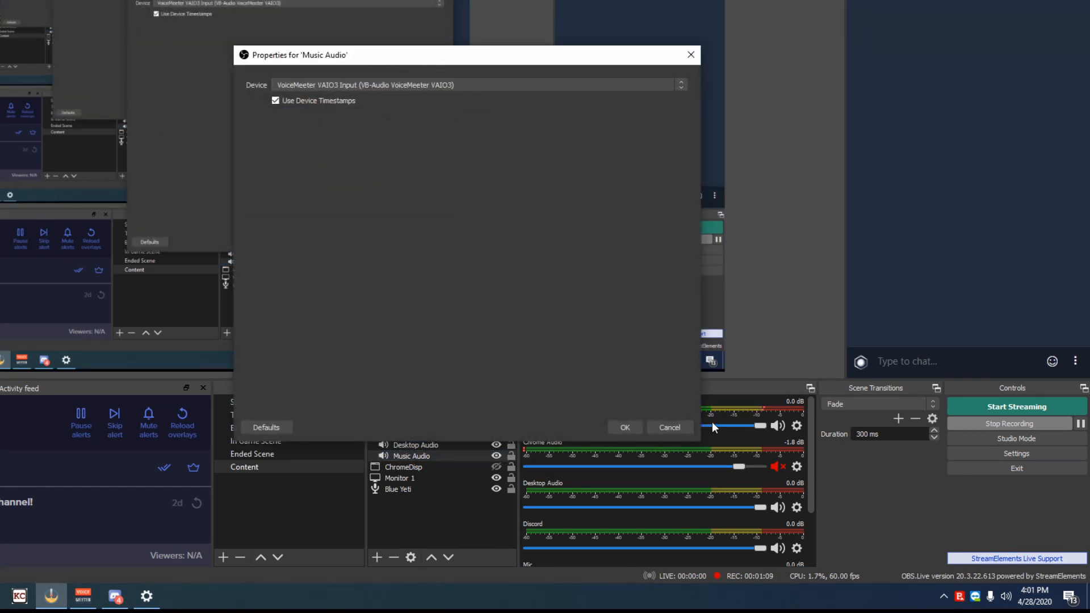
left_click(626, 427)
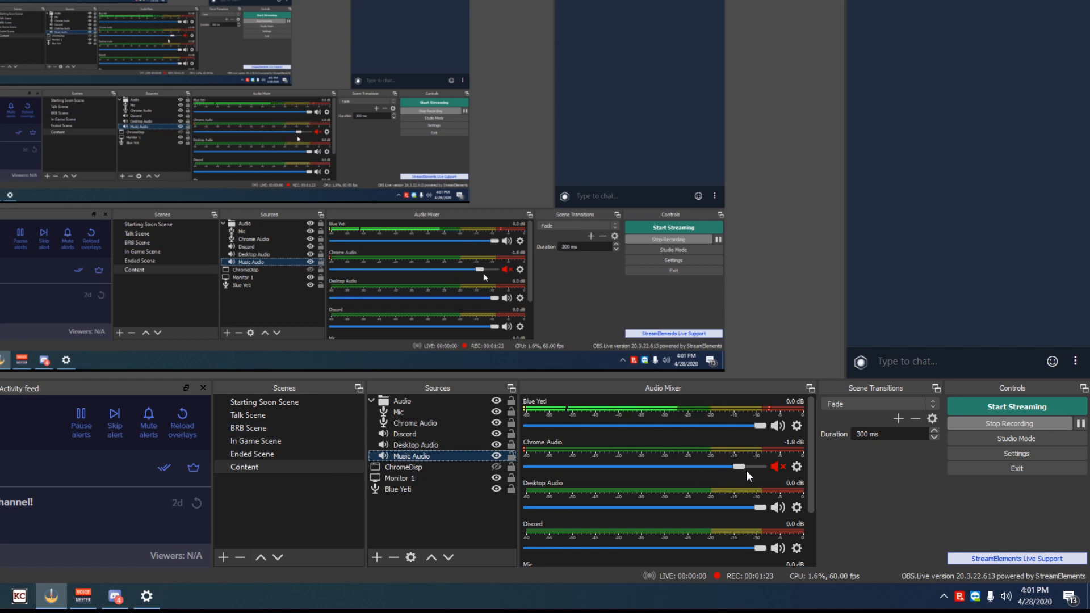
- Check the Chrome channel's routing in Voicemeeter, and back in OBS unmute Chrome Audio and lower its volume to -14.0 dB
left_click(90, 598)
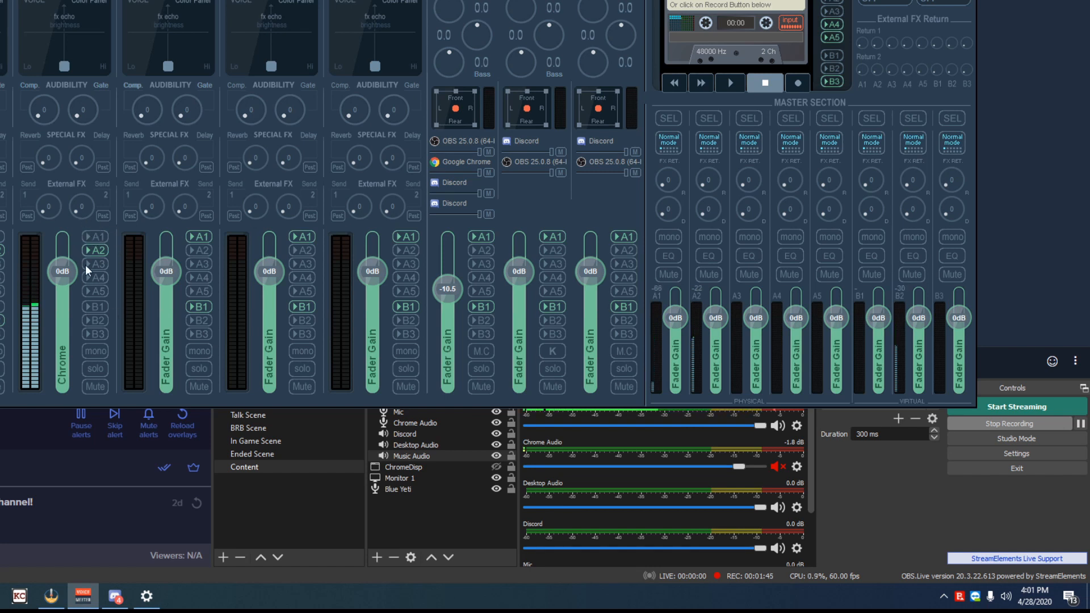
left_click(475, 574)
left_click_drag(743, 466, 685, 467)
left_click(774, 467)
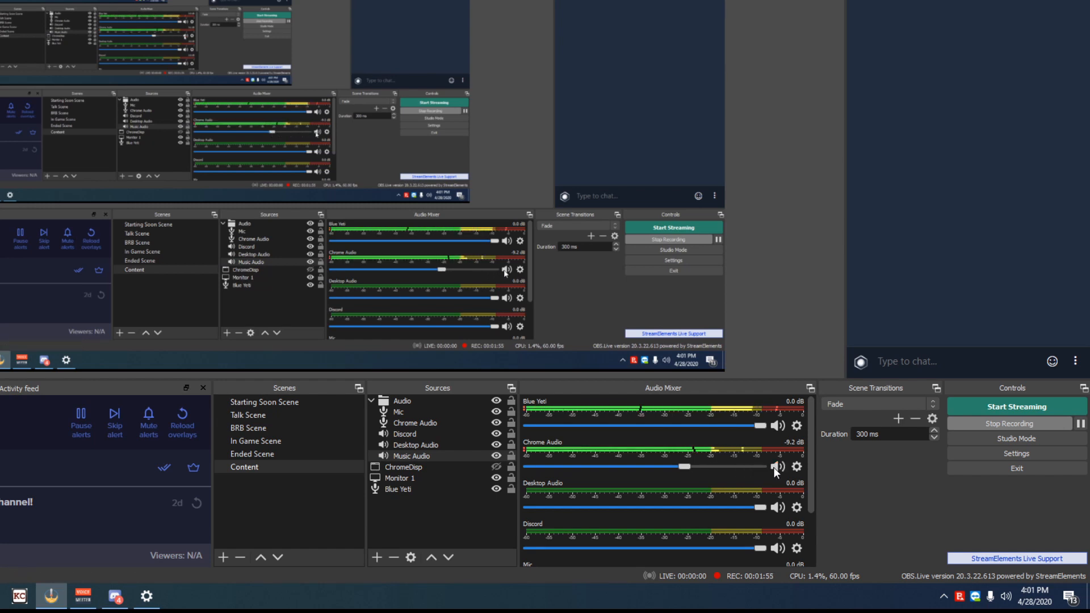
left_click_drag(676, 468, 662, 466)
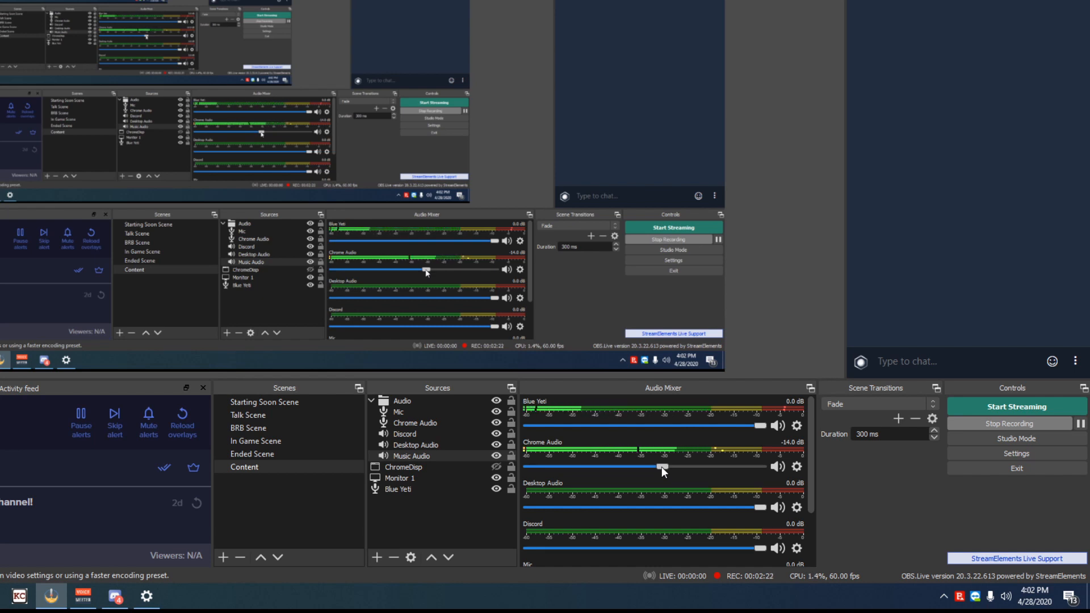
- Mute Chrome Audio in the audio mixer and raise its volume to -3.8 dB
left_click(775, 466)
left_click(665, 466)
left_click_drag(665, 467, 720, 474)
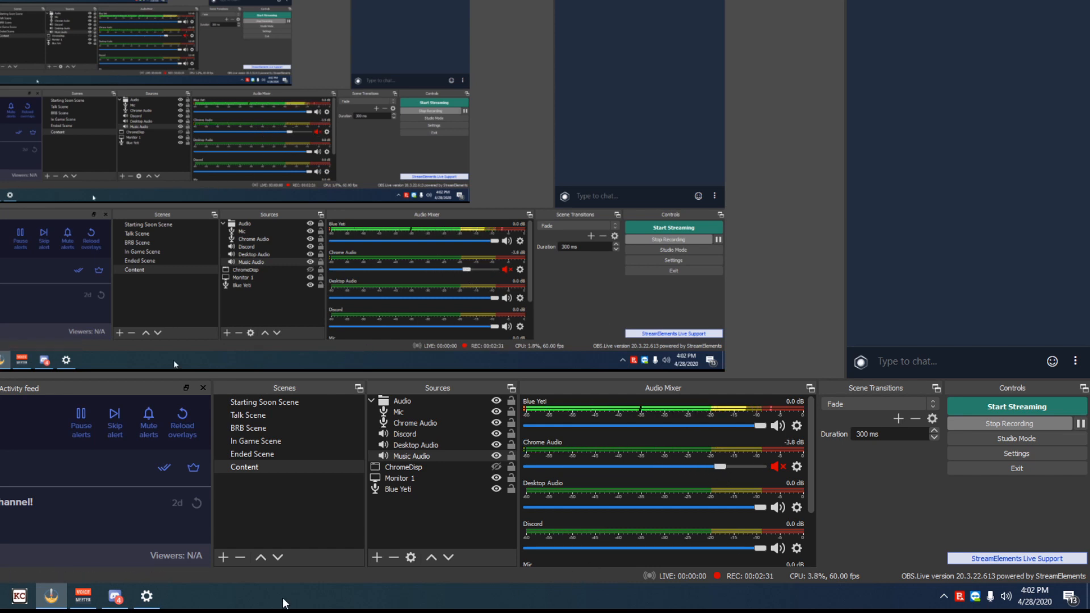
- Switch to Discord, check the input and output devices in its voice settings, and close the settings and minimize Discord
left_click(120, 599)
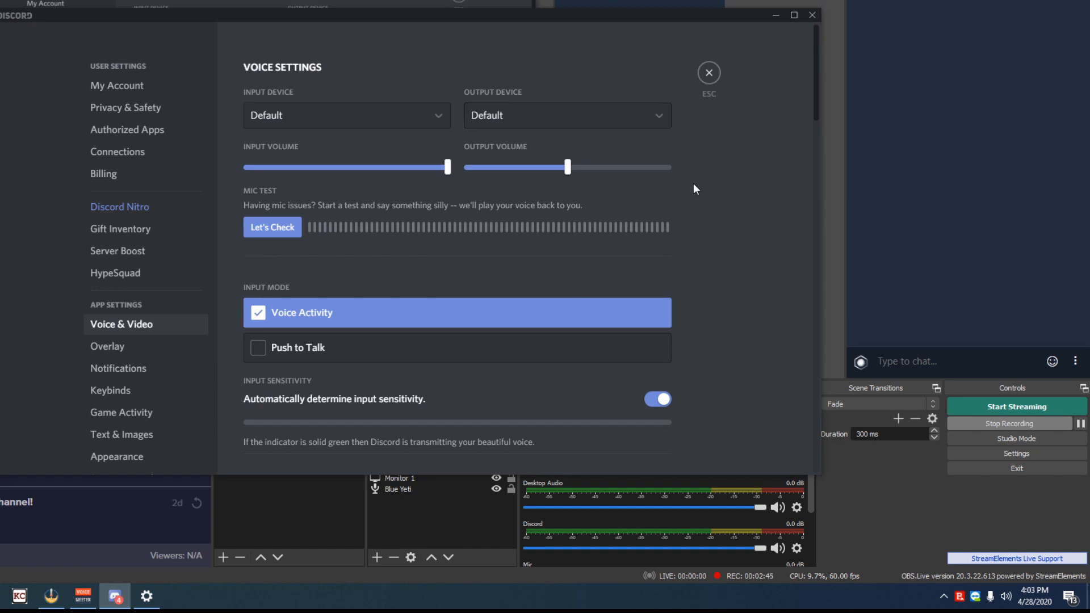
left_click(709, 72)
left_click(771, 18)
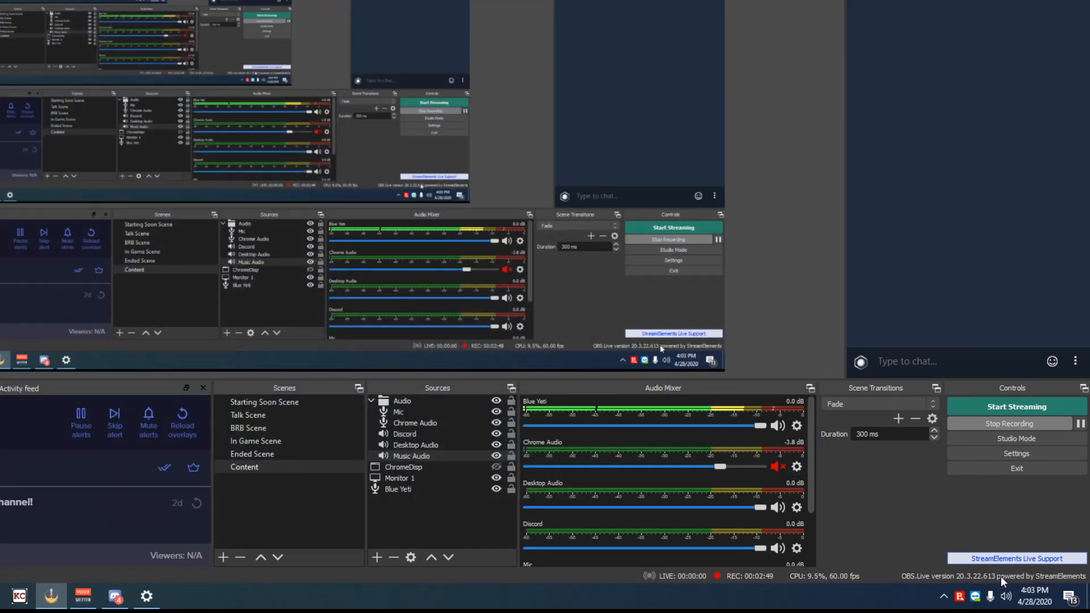
- Bring up the Windows Sound settings and the classic Sound dialog, and move both windows into view
right_click(1005, 598)
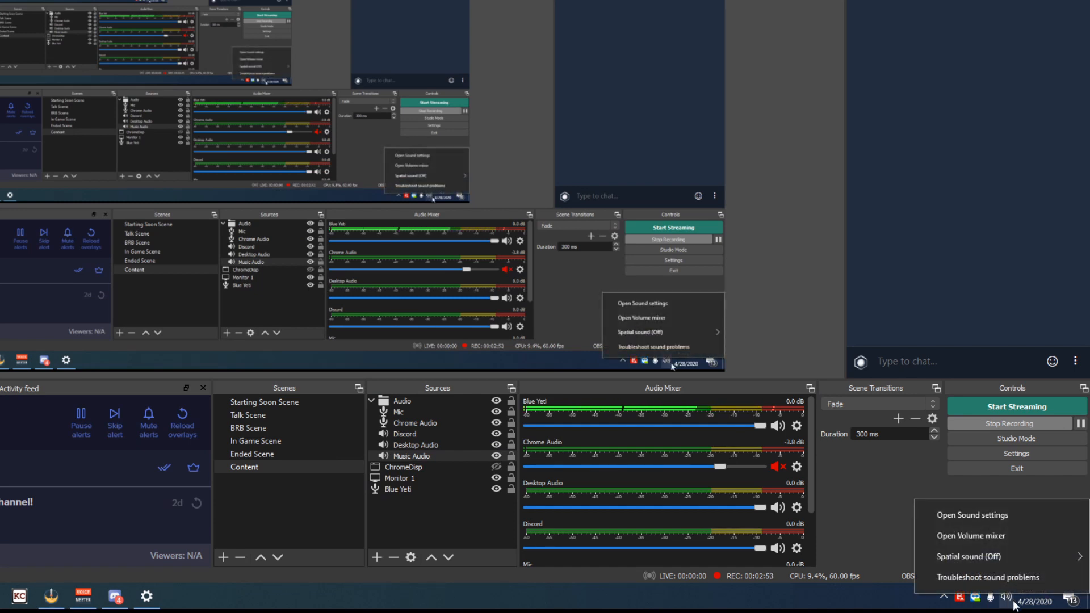
left_click(986, 515)
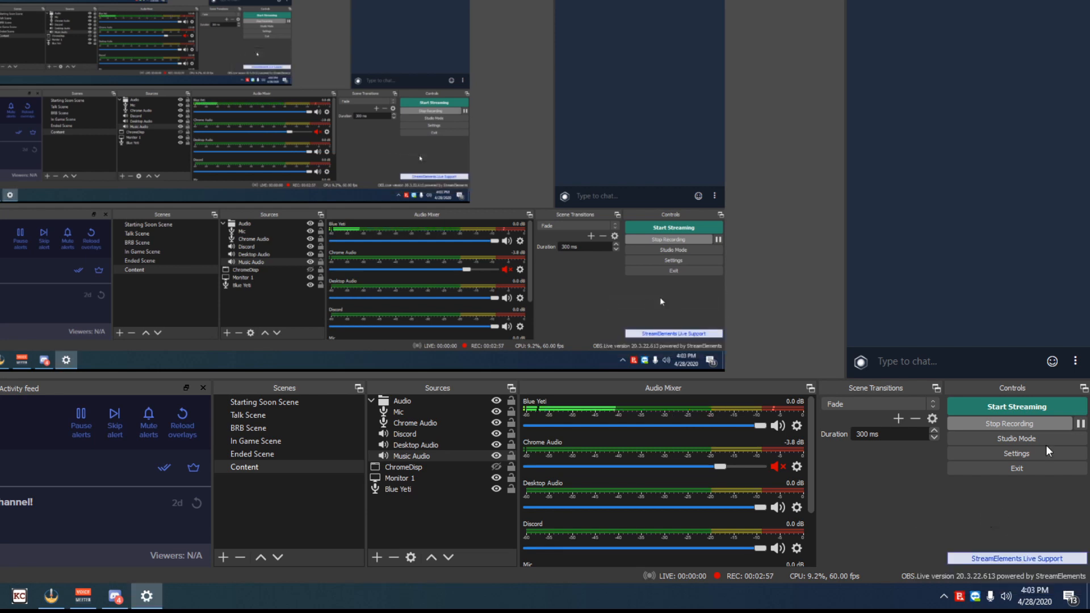
left_click_drag(1089, 105, 501, 64)
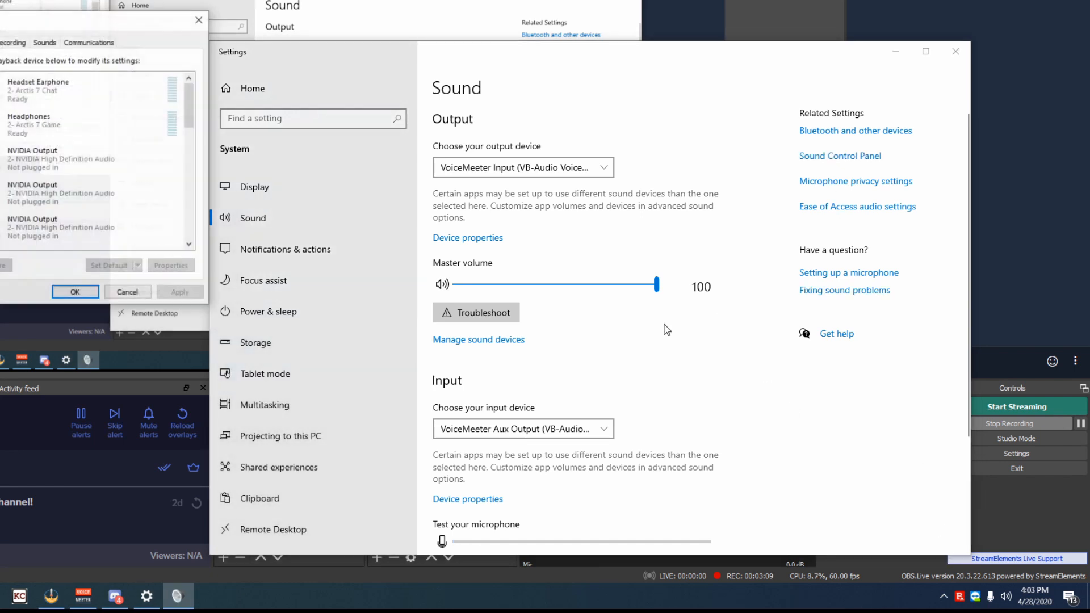
left_click_drag(147, 15, 621, 69)
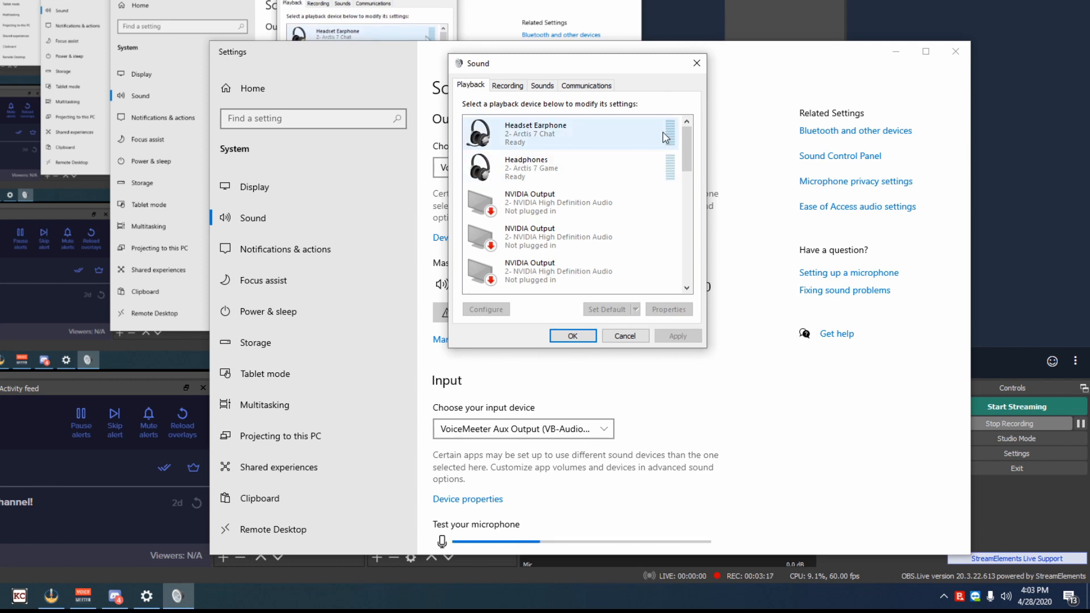
- Examine the default-device assignments of VoiceMeeter Input and VoiceMeeter Aux Input among the Windows playback devices
left_click_drag(687, 149, 695, 193)
left_click_drag(706, 247, 710, 260)
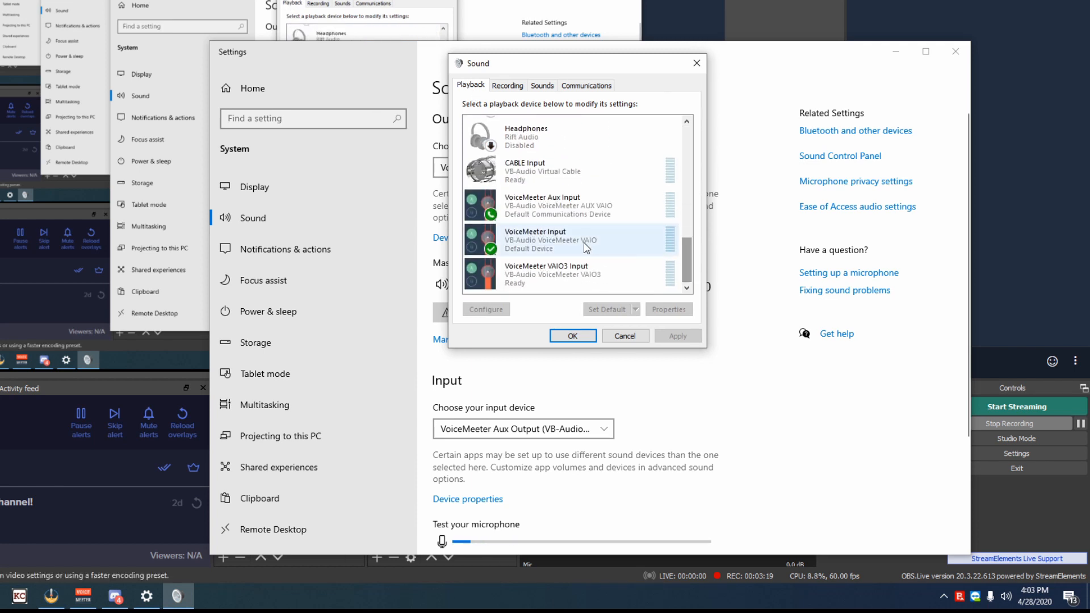
left_click(536, 246)
right_click(511, 248)
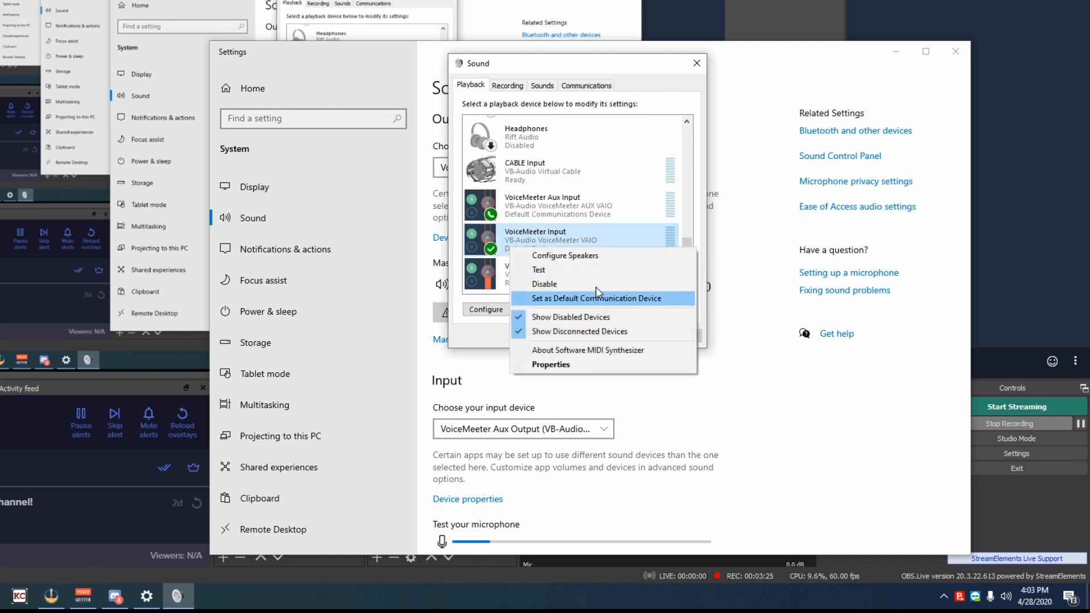
left_click(543, 239)
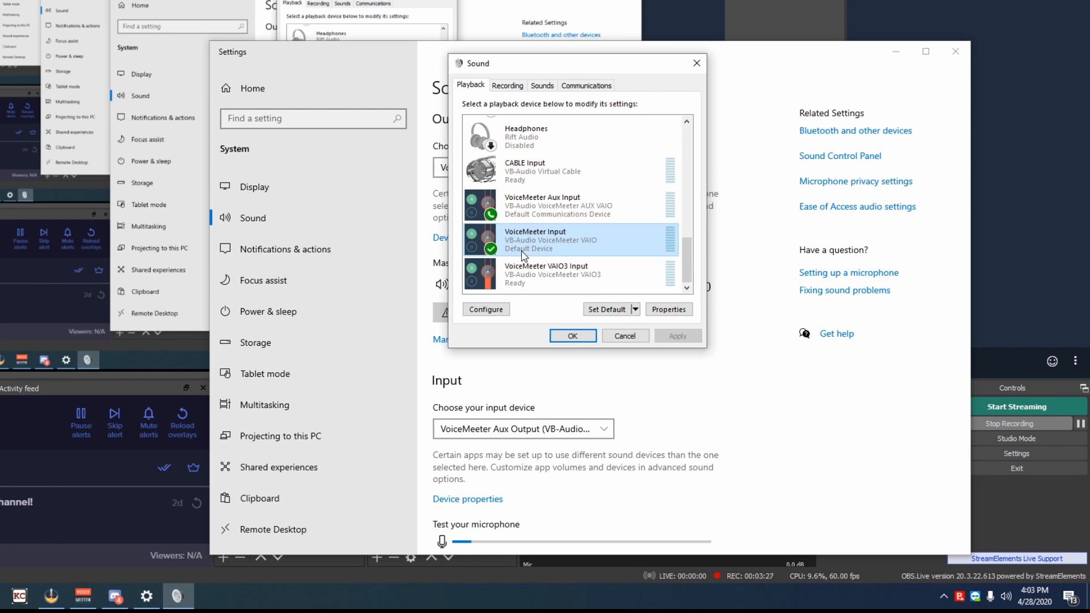
left_click(541, 206)
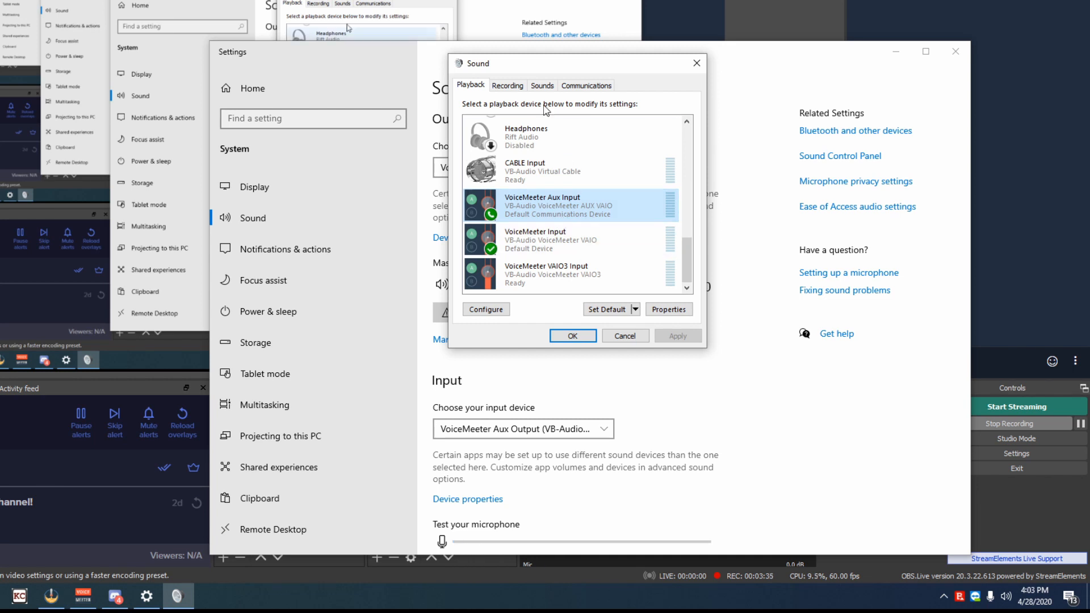
- Look through the Windows recording devices down to the end of the list
left_click(515, 91)
scroll(564, 205, "down", 2)
left_click_drag(688, 161, 692, 263)
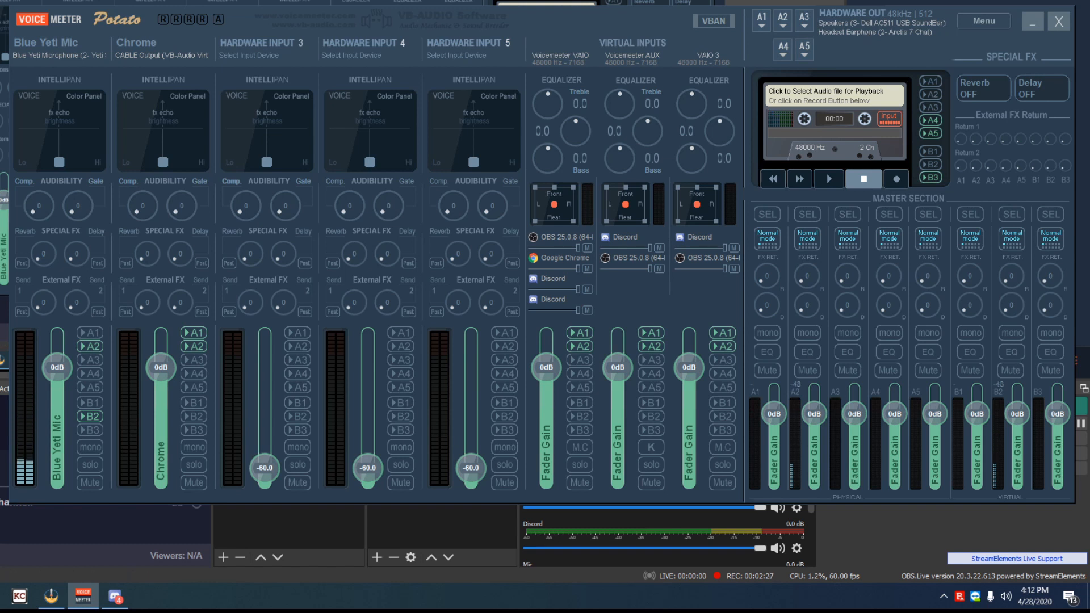
- Return from Voicemeeter to OBS and review all audio sources in the mixer from Blue Yeti down to Mic
key("alt+Tab")
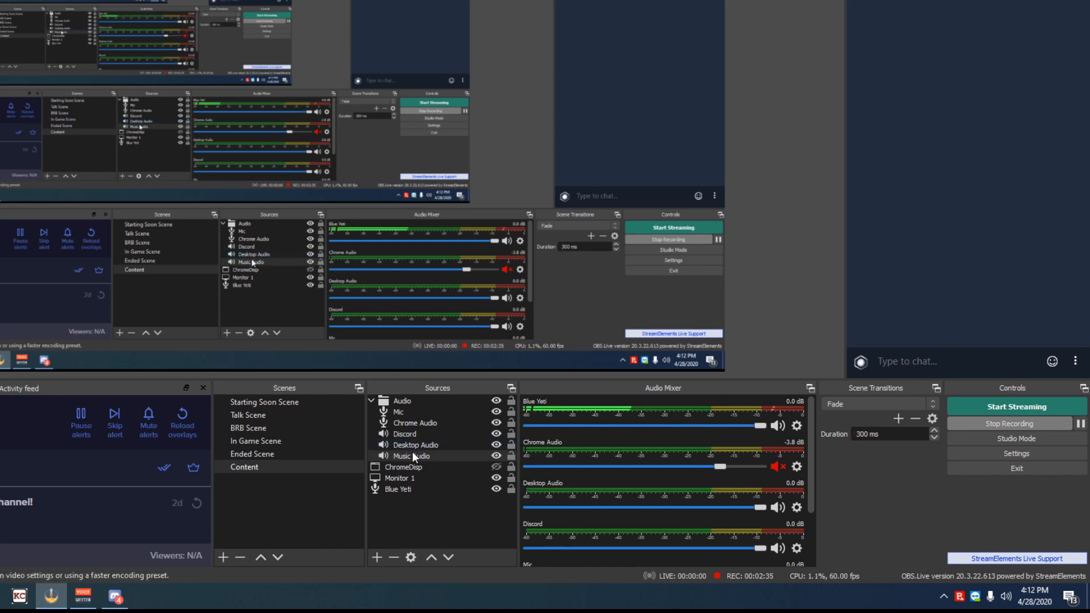
mouse_move(812, 417)
left_mouse_down()
mouse_move(812, 456)
mouse_move(810, 422)
left_mouse_up()
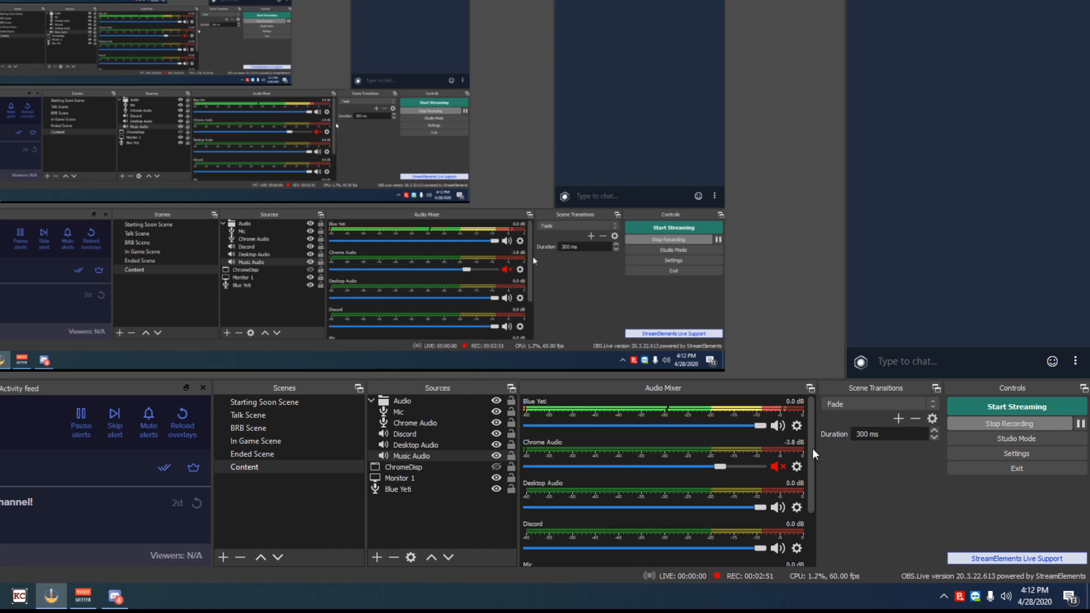
left_click_drag(810, 451, 813, 499)
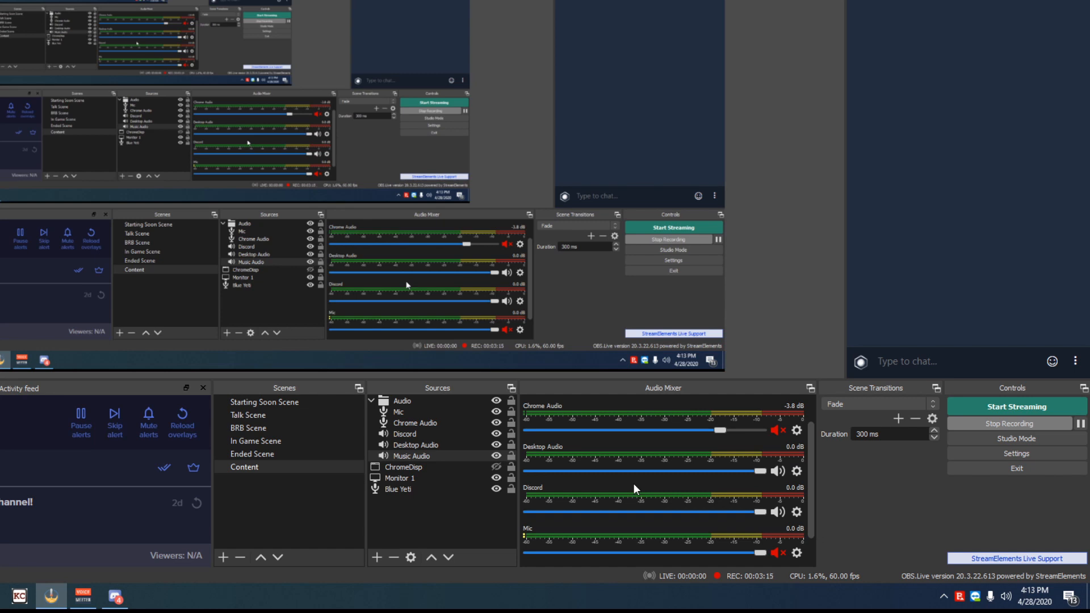
scroll(809, 413, "up", 2)
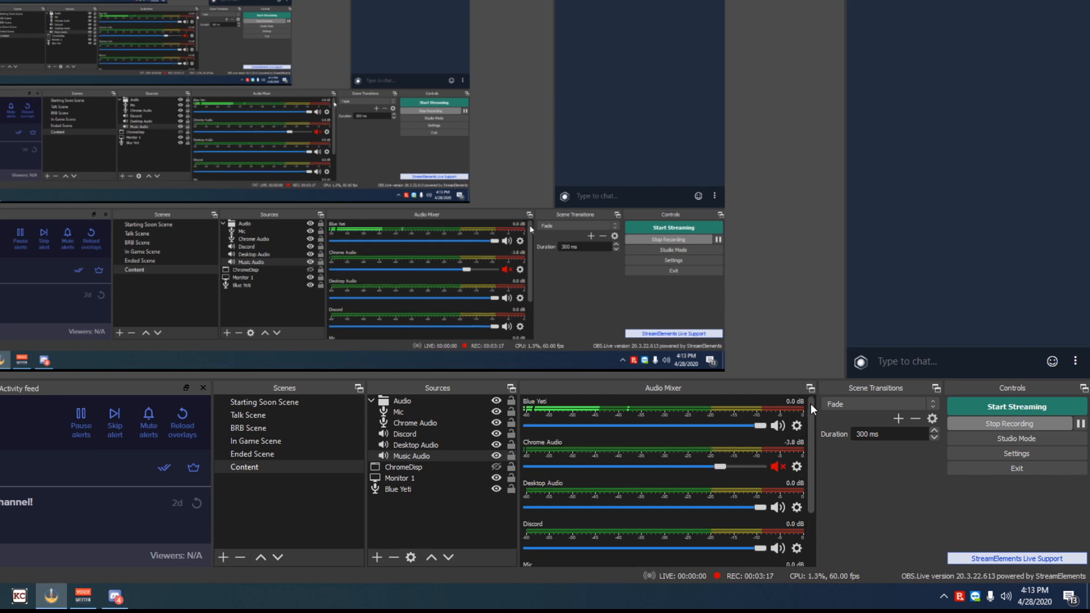